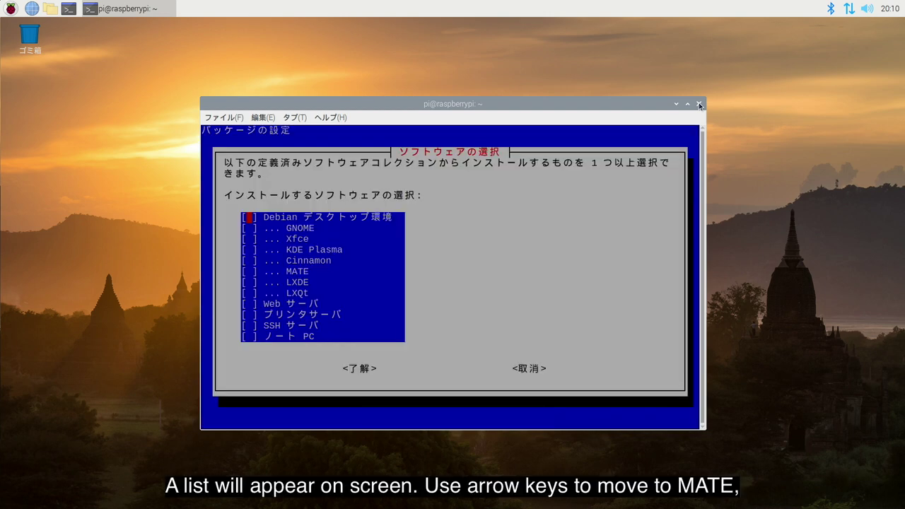
Tick MATE in tasksel and start installing the MATE desktop collection.
key("Down")
key("Down")
key("Down")
key("Down")
key("Down")
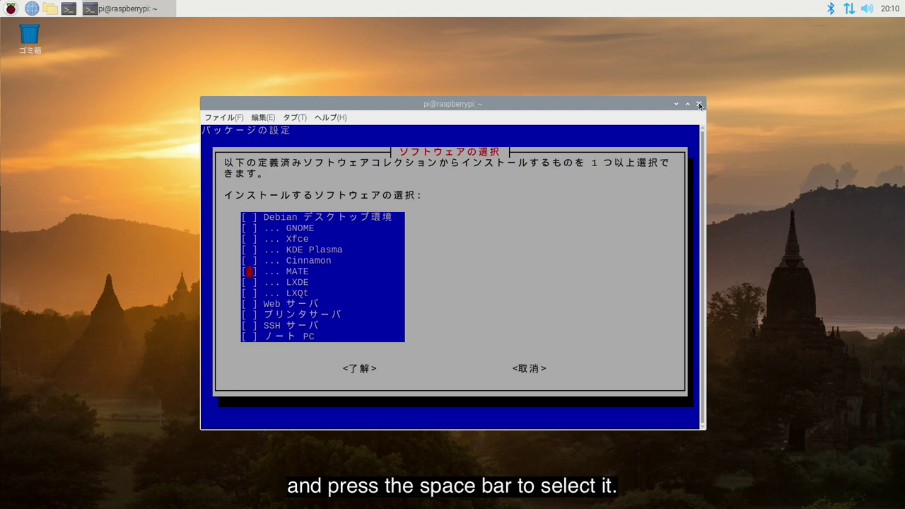
key("space")
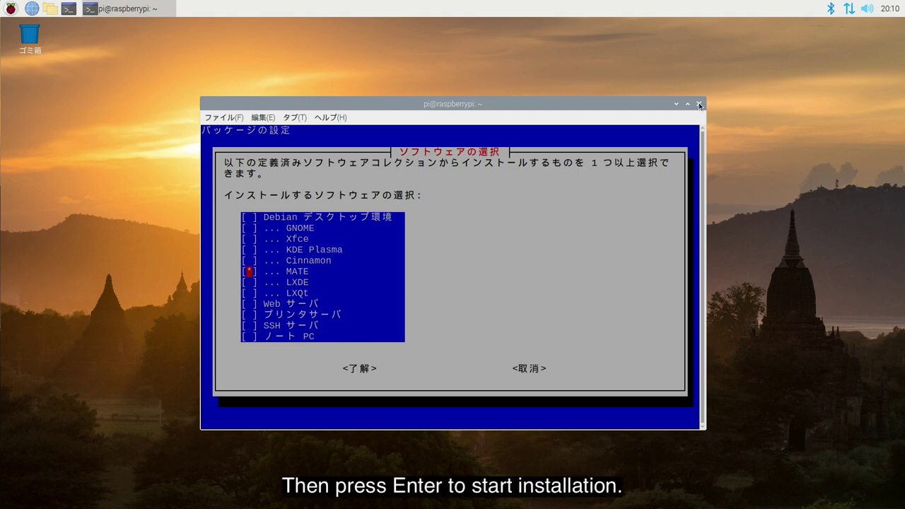
key("Return")
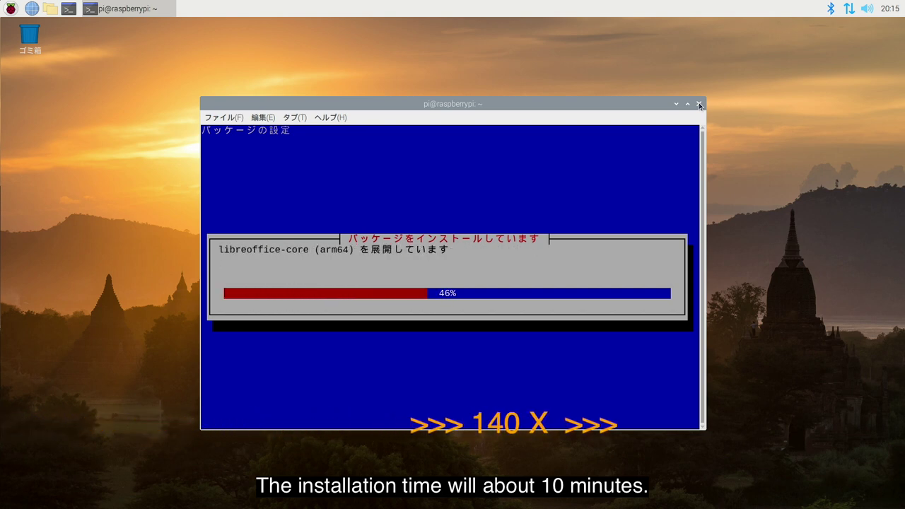
Reboot the Pi with sudo reboot, then browse the Raspberry menu's submenus for the new software.
type("sudo reboot")
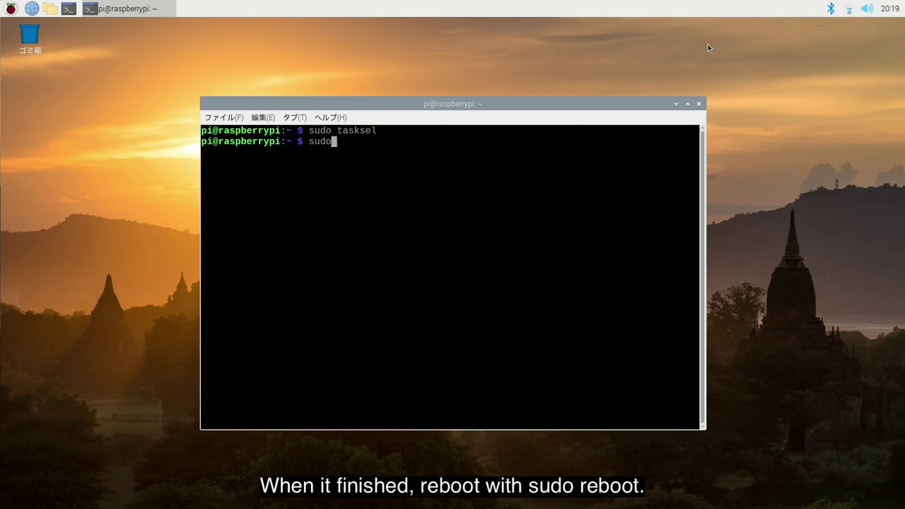
key("Return")
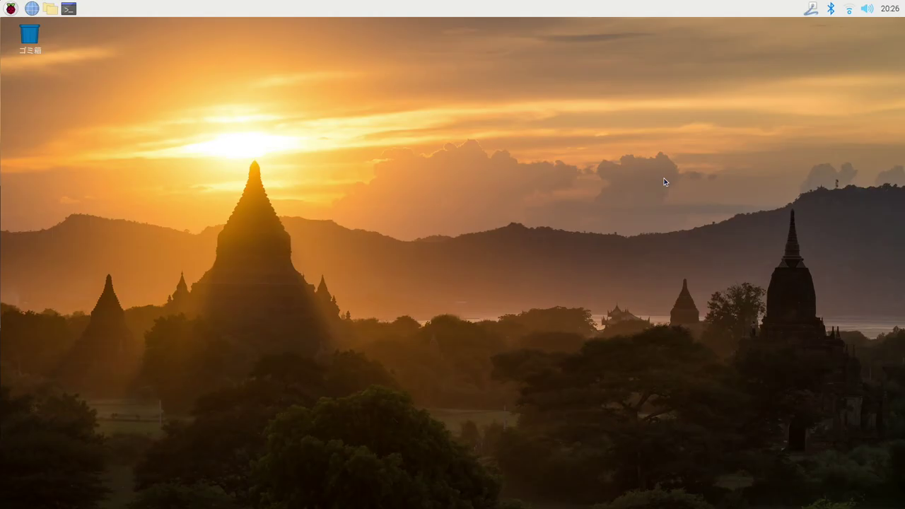
left_click(6, 9)
mouse_move(14, 47)
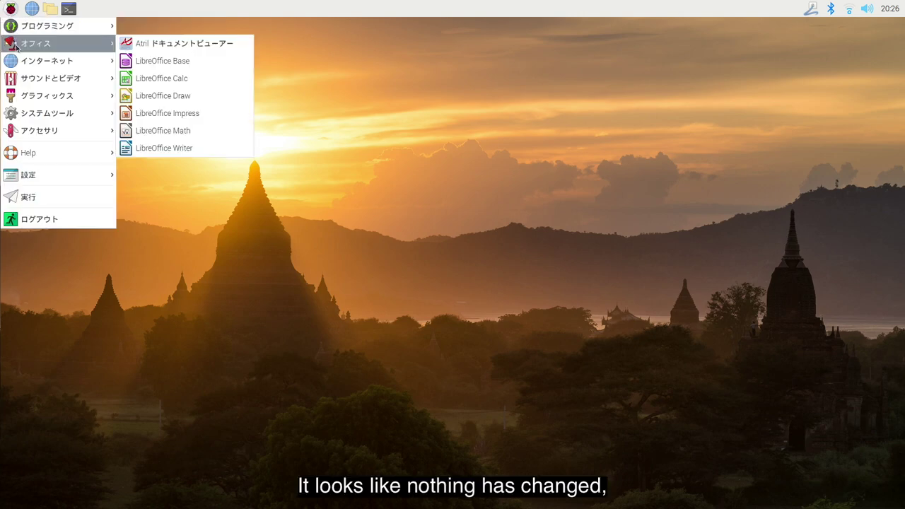
mouse_move(13, 65)
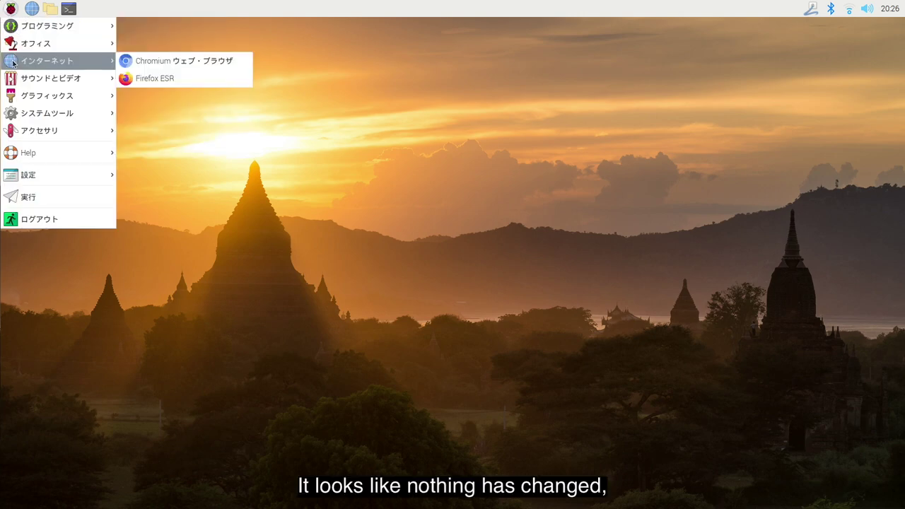
mouse_move(14, 81)
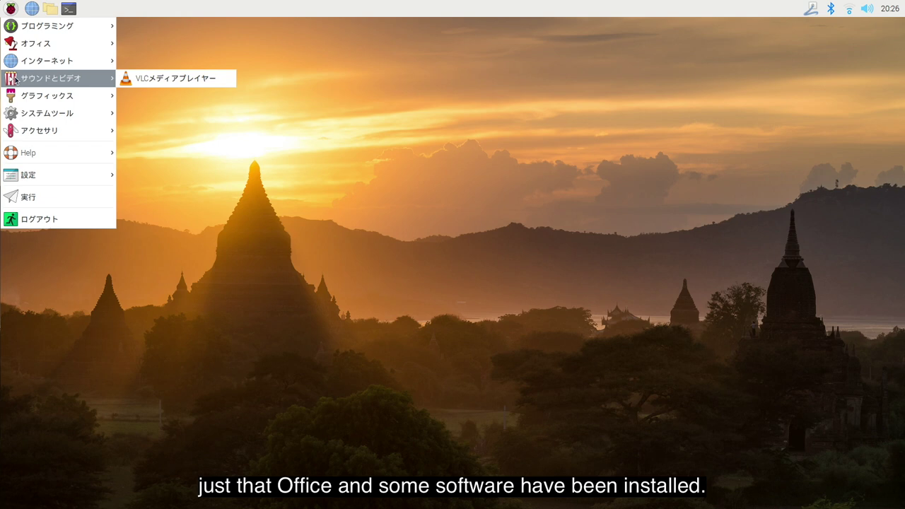
mouse_move(15, 99)
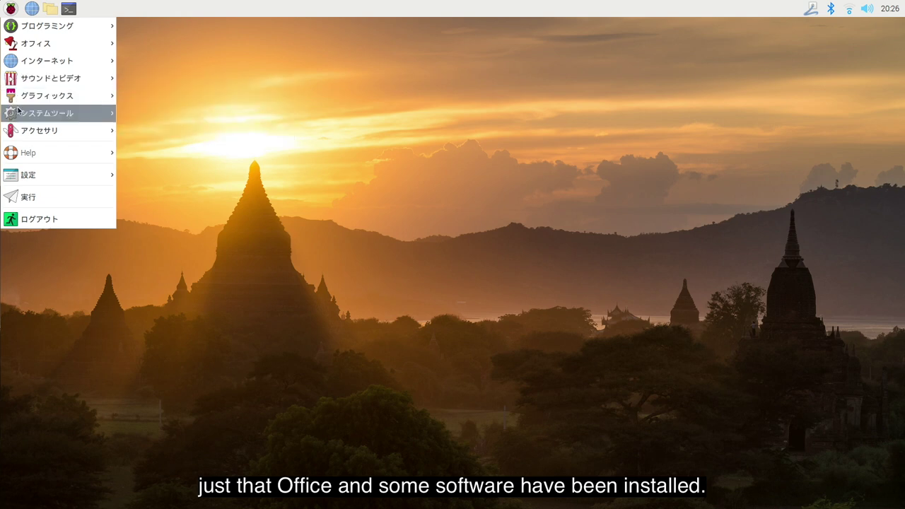
mouse_move(27, 179)
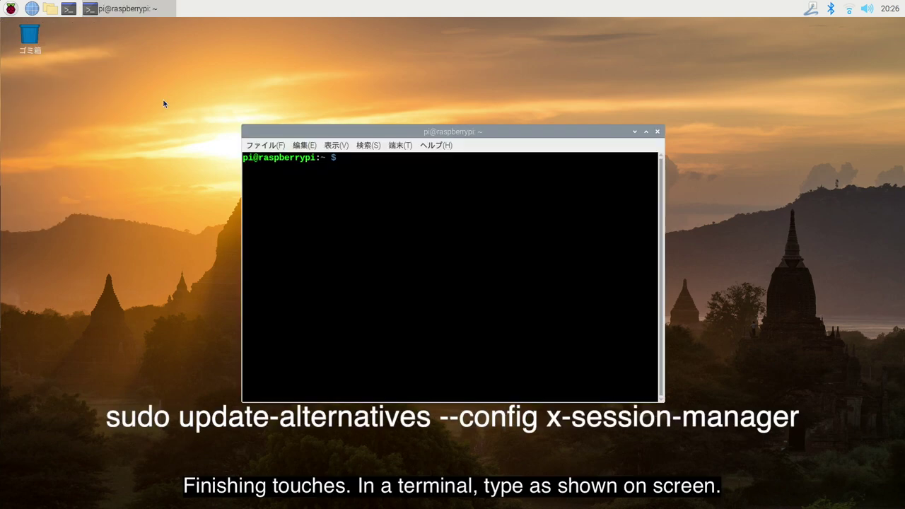
type("sudo update-alternatives")
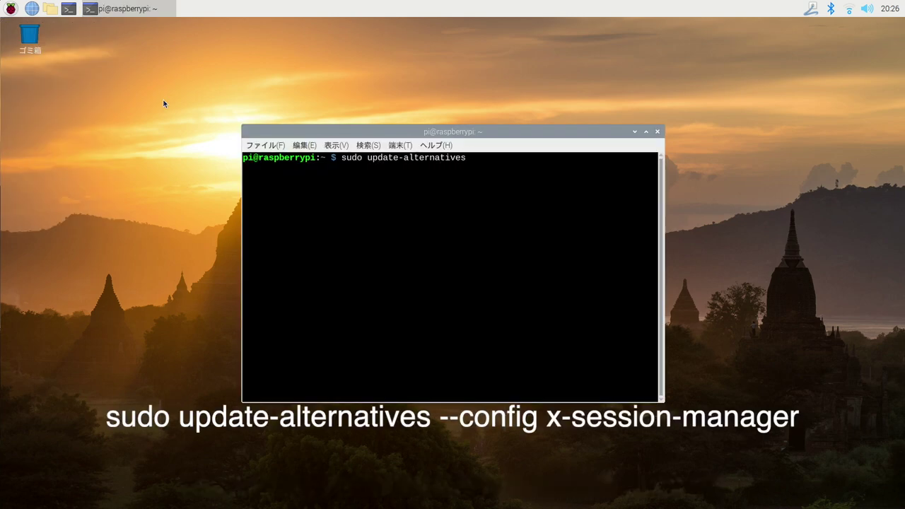
type(" --config x-session-manager")
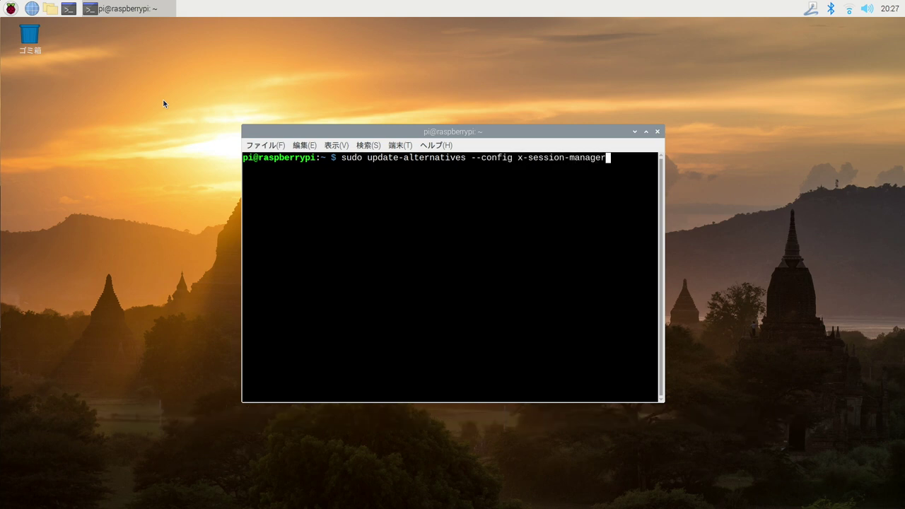
Choose option 2 so x-session-manager uses /usr/bin/mate-session, then reboot.
key("Return")
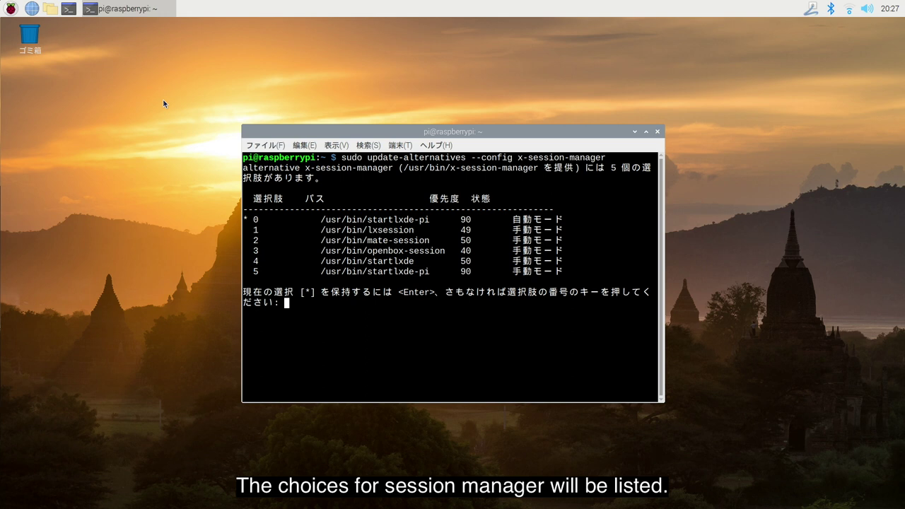
left_click_drag(249, 240, 452, 238)
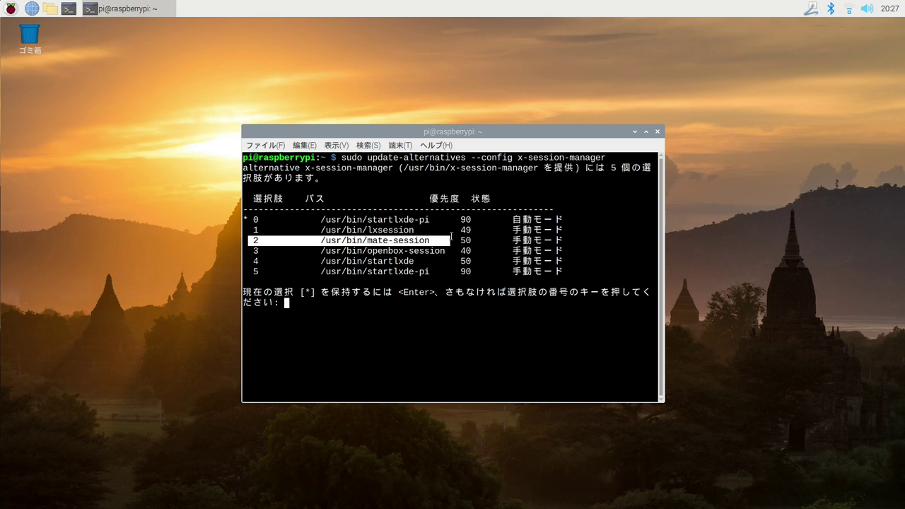
left_click(313, 307)
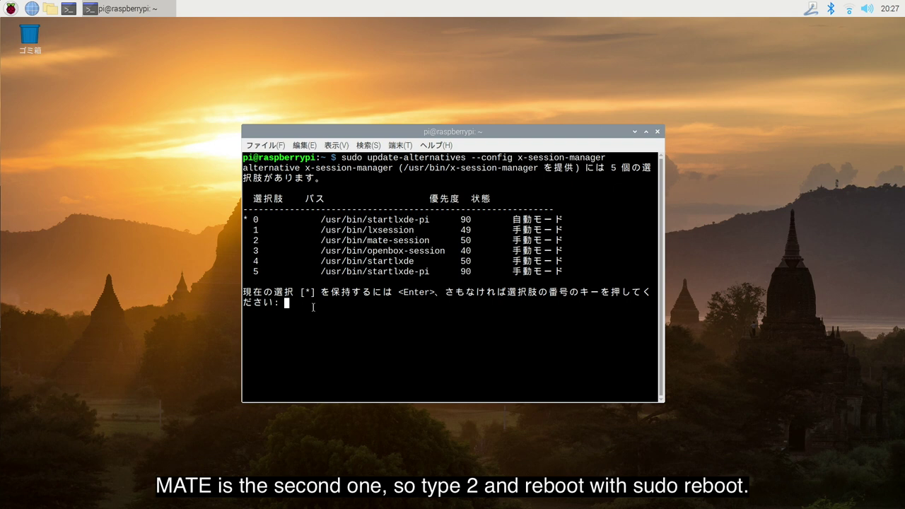
type("2")
key("Return")
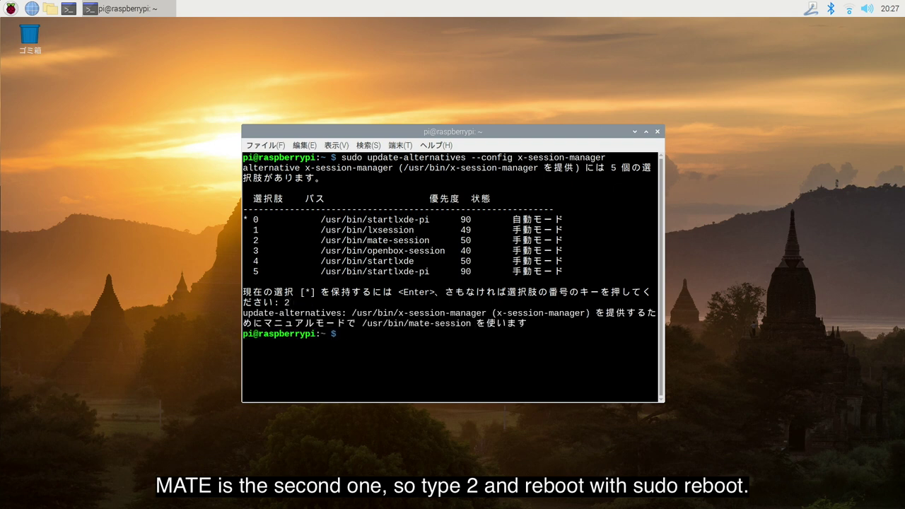
type("sudo reboot")
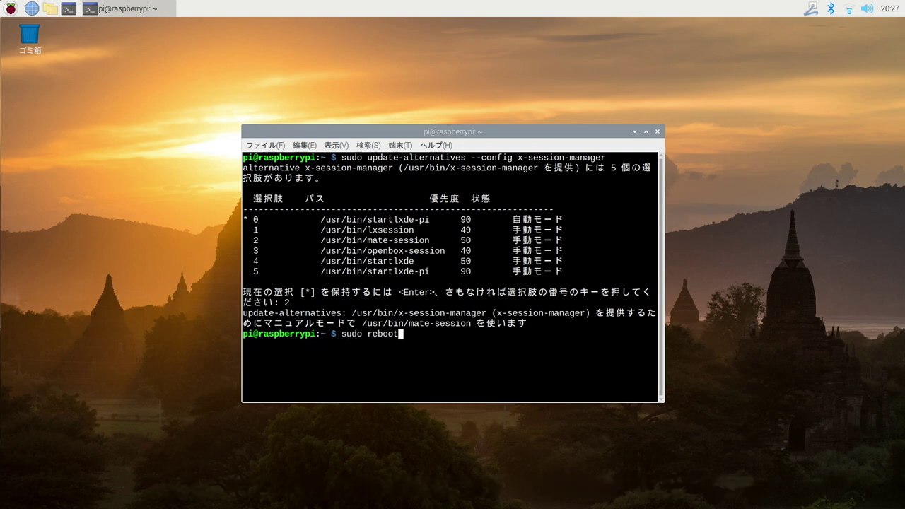
key("Return")
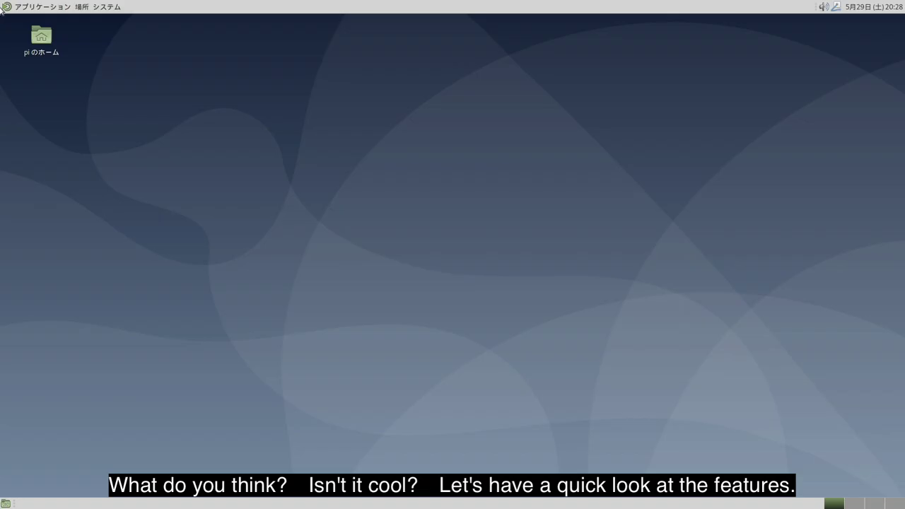
left_click(43, 8)
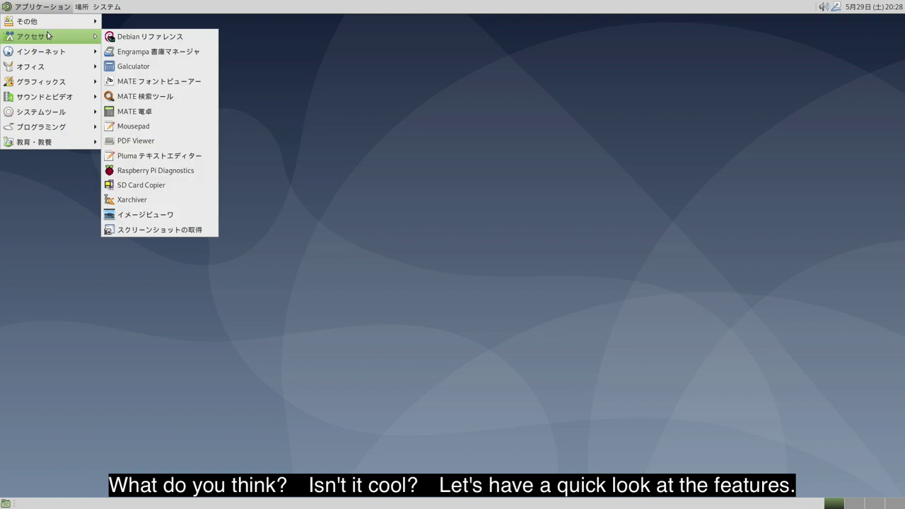
mouse_move(48, 51)
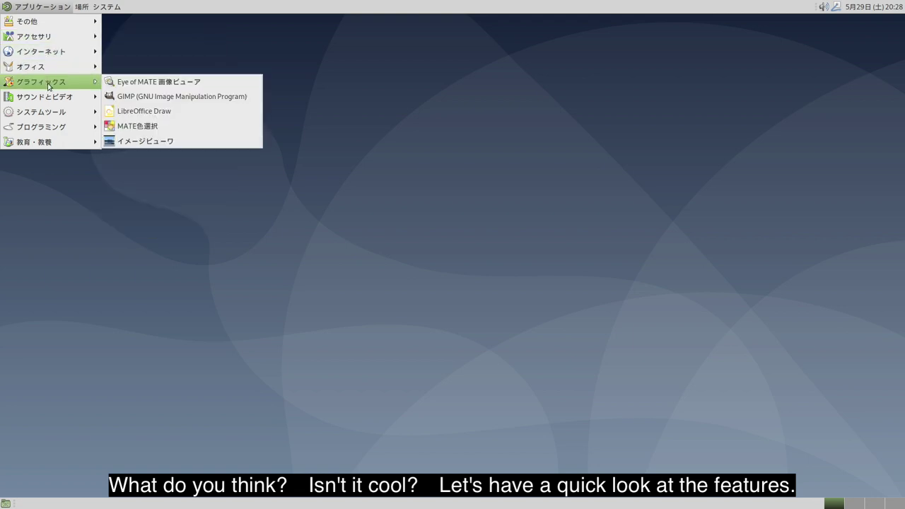
mouse_move(83, 8)
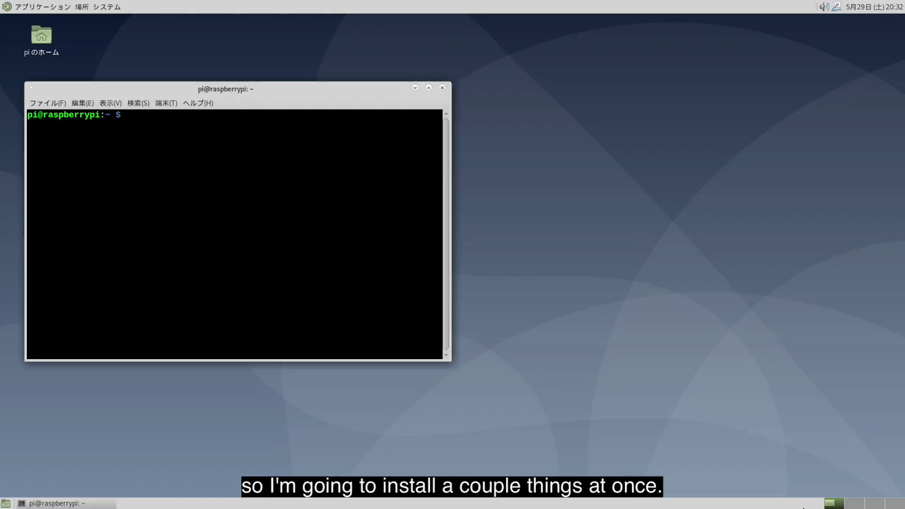
Install the Japanese input packages with sudo apt install fcitx-mozc.
type("sudo apt insta")
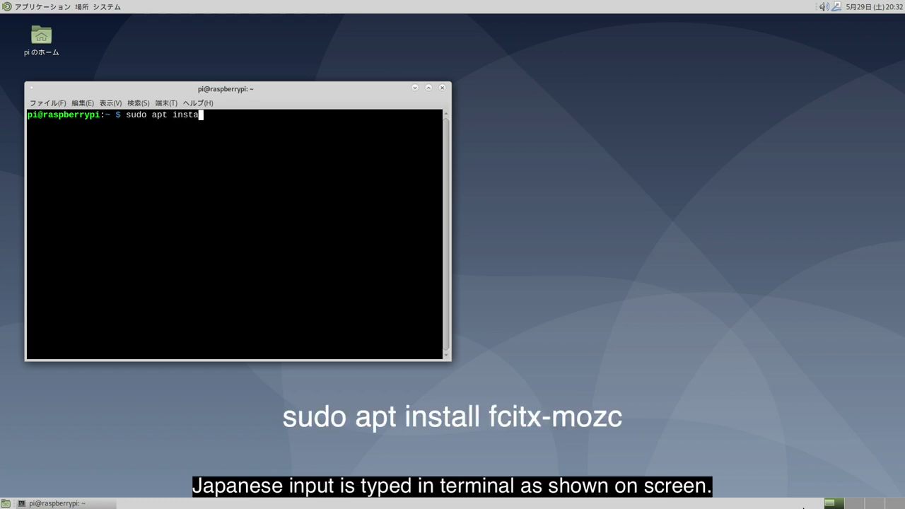
type("ll fcitx-mozc")
key("Return")
key("Return")
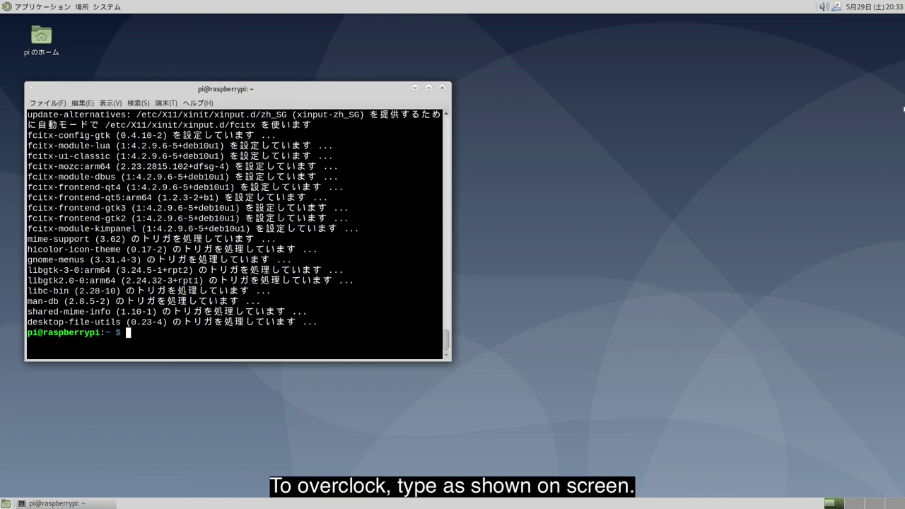
type("sudo nano /boot/config.txt")
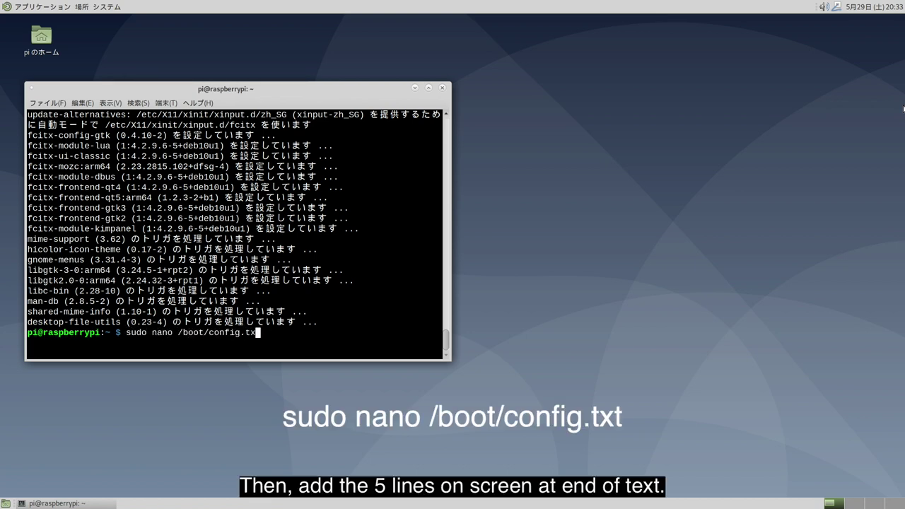
Append an #Overclock block: arm_freq=2100, over_voltage=8, gpu_mem=256, gpu_freq=750, cma=256.
key("Return")
key("Page_Down")
key("Page_Down")
key("Page_Down")
key("Return")
type("#Overclock")
key("Return")
type("arm_freq=2100")
key("Return")
type("over_voltage=8")
key("Return")
type("gpu_mem=256")
key("Return")
type("gpu_")
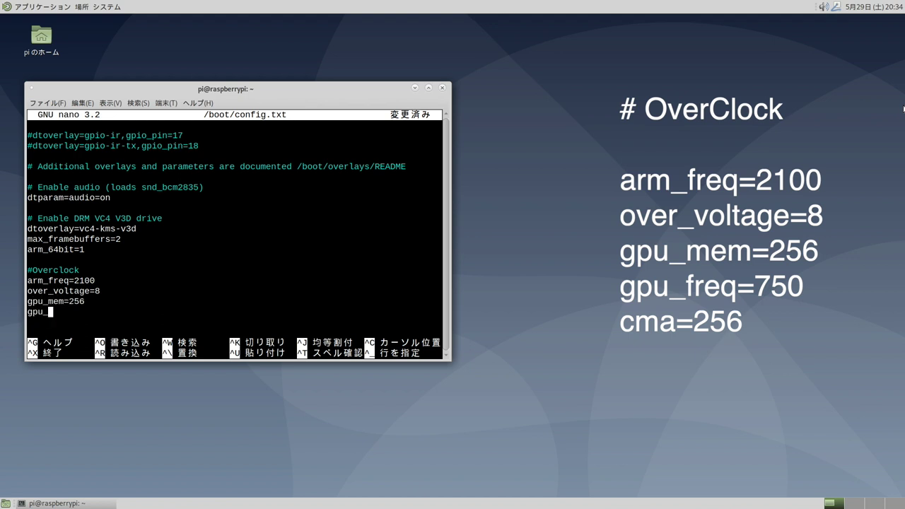
type("freq=750")
key("Return")
type("cma=256")
key("Return")
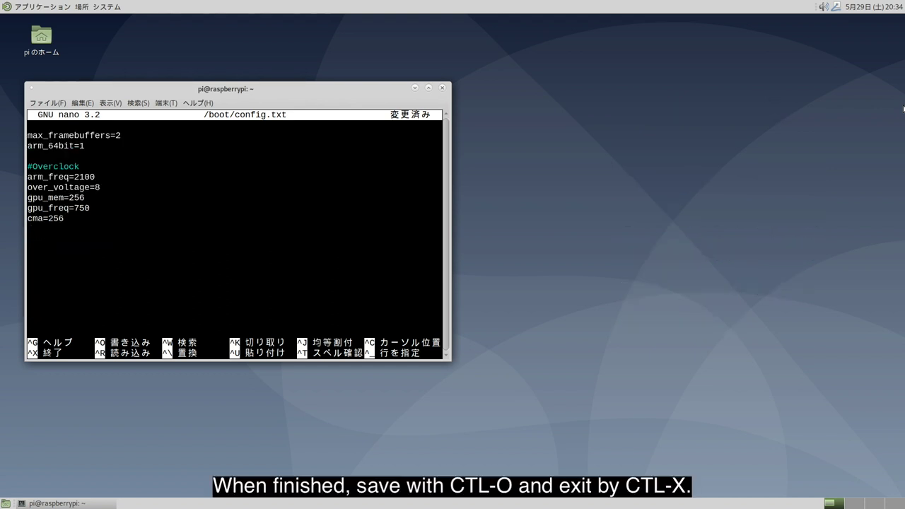
Save /boot/config.txt and exit nano.
key("ctrl+o")
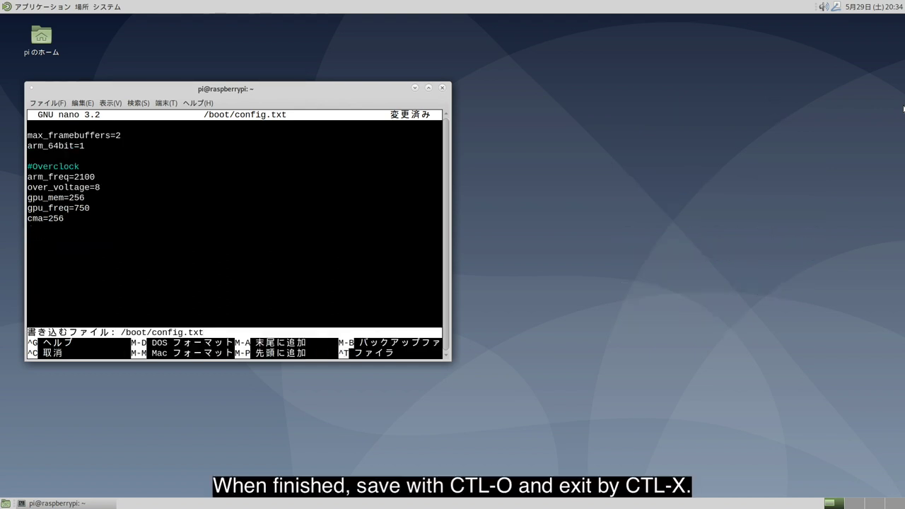
key("Return")
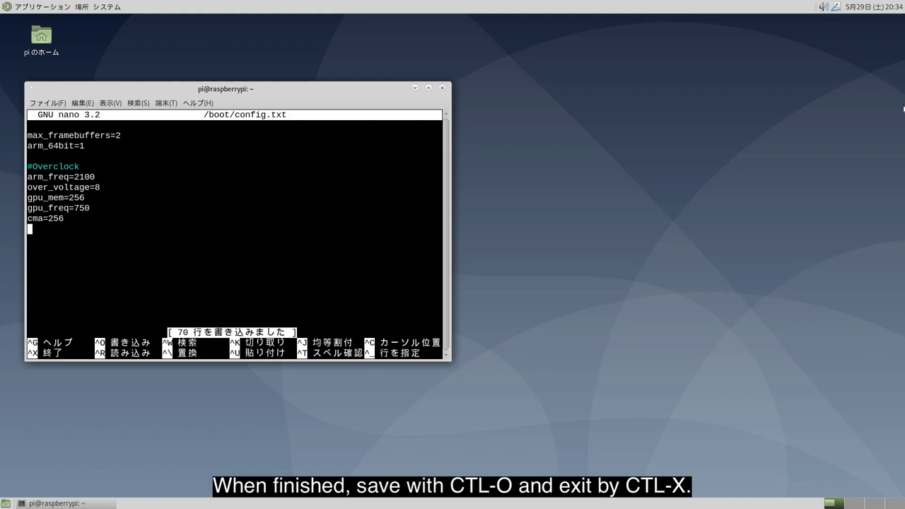
key("ctrl+x")
Install neofetch with apt, confirming with y, then reboot the Pi.
type("sudo apt install neofetch")
key("Return")
type("y")
key("Return")
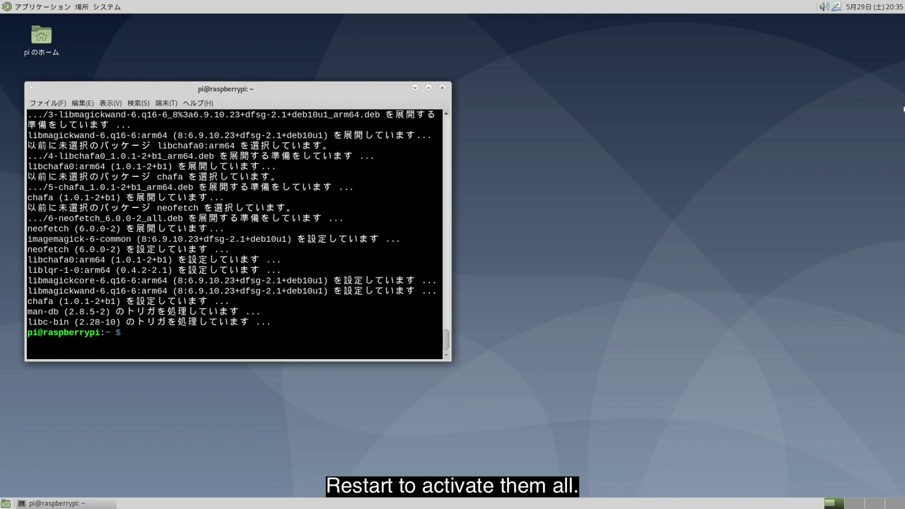
type("sudo reboot")
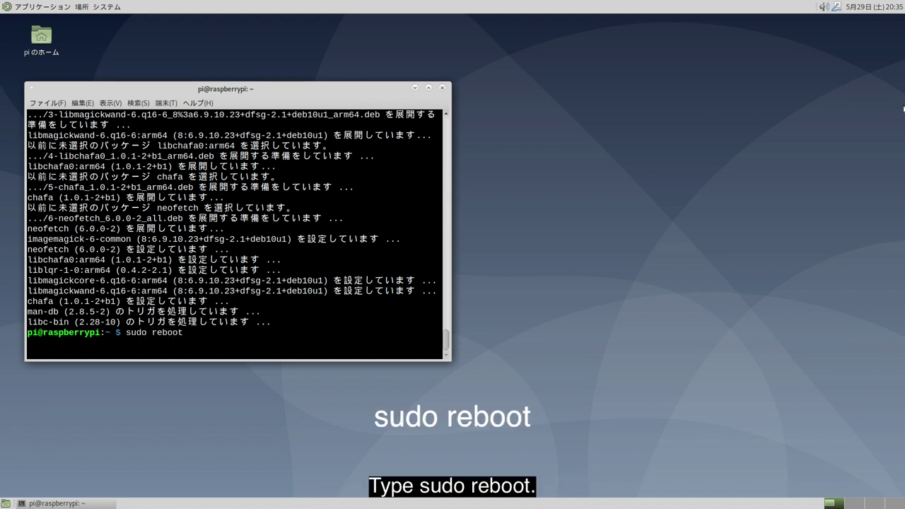
key("Return")
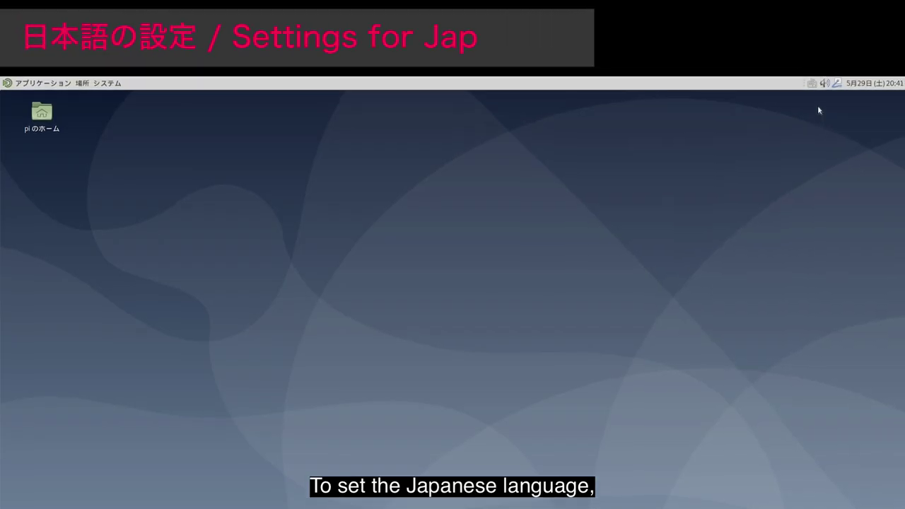
Set the fcitx input method on/off hotkeys to Muhenkan and Hiraganakatakana.
right_click(812, 82)
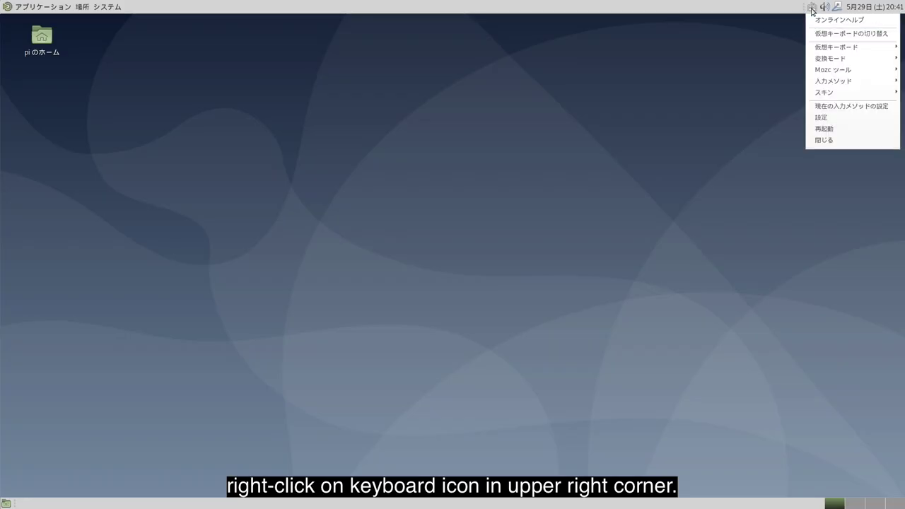
mouse_move(832, 172)
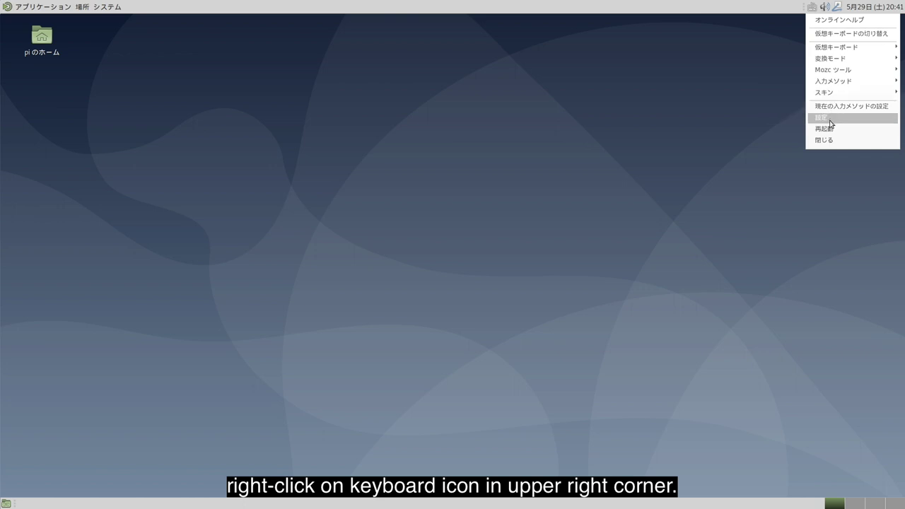
left_click(831, 122)
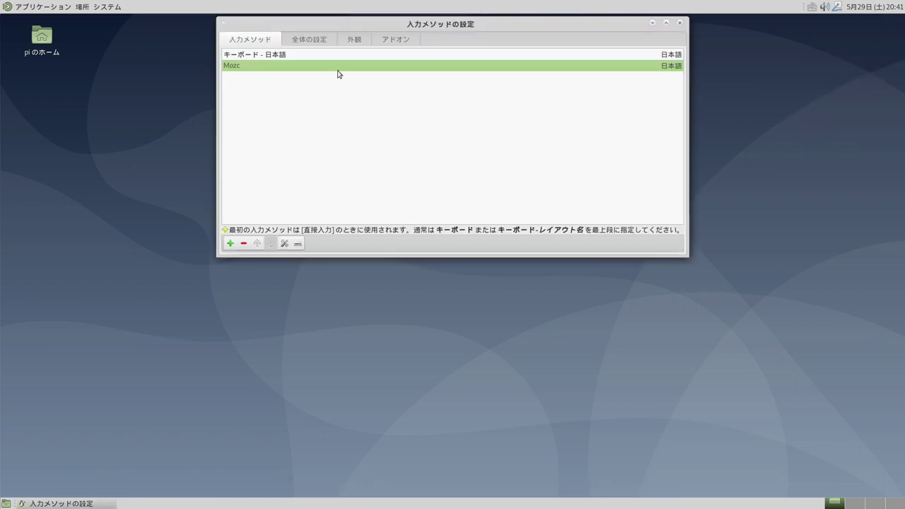
left_click(322, 42)
left_click(365, 68)
key("Muhenkan")
left_click(553, 65)
key("Hiragana_Katakana")
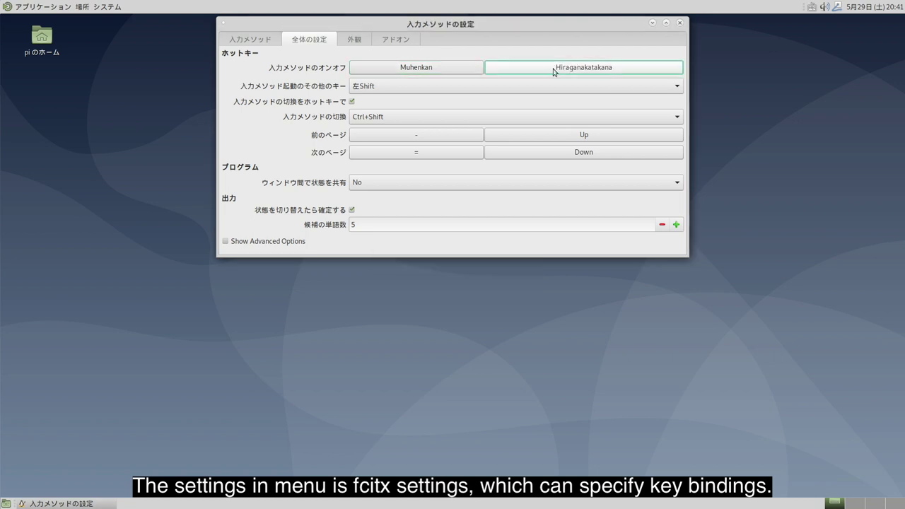
left_click(680, 25)
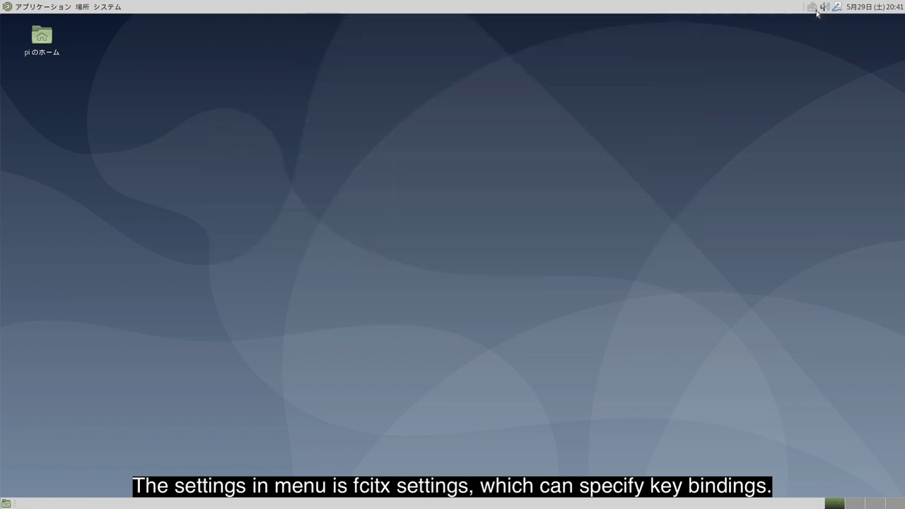
Set Mozc's key-setting style to ことえり in the Mozc configuration tool.
left_click(813, 6)
mouse_move(835, 69)
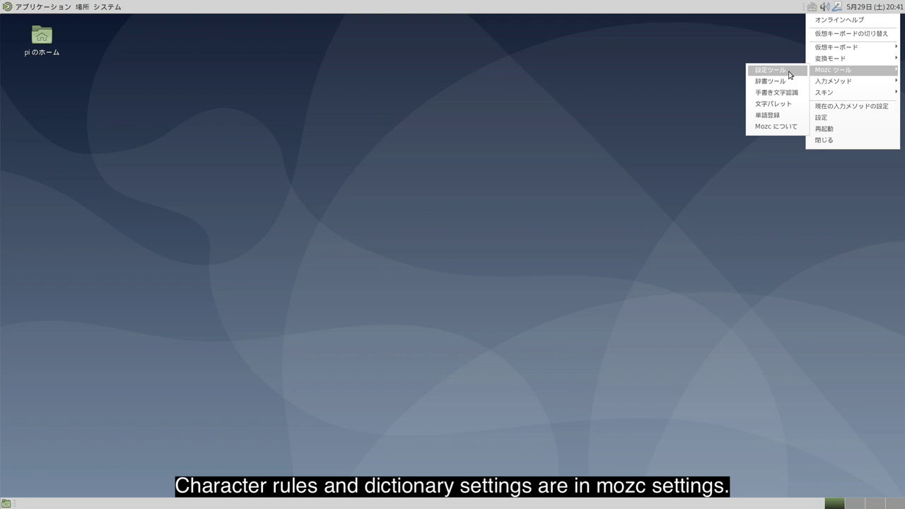
left_click(789, 71)
left_click(448, 293)
left_click(464, 305)
Save the Mozc settings, then open the MATE Control Center and scroll its list.
left_click(546, 330)
left_click(107, 6)
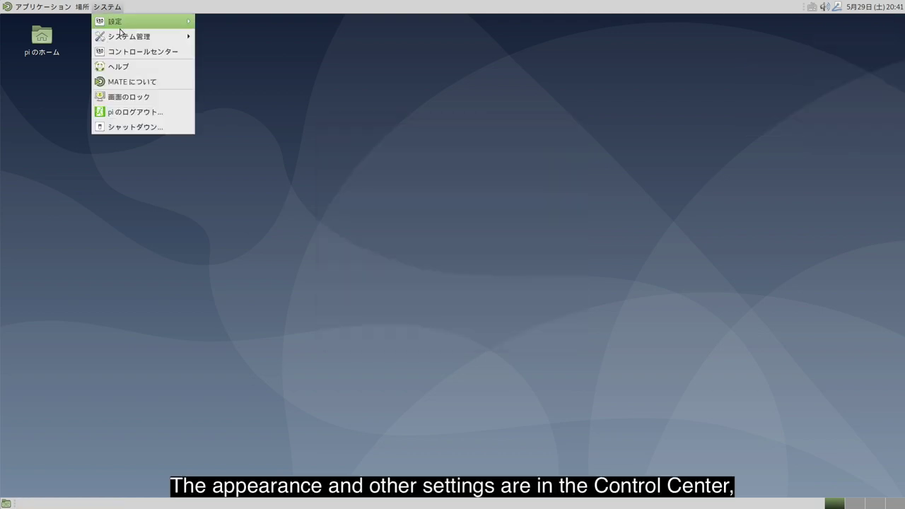
left_click(124, 54)
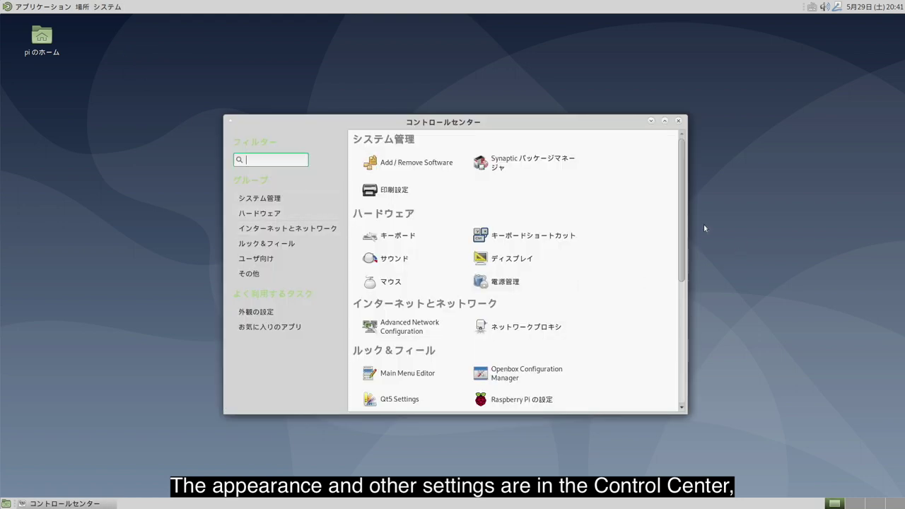
left_click_drag(682, 207, 679, 333)
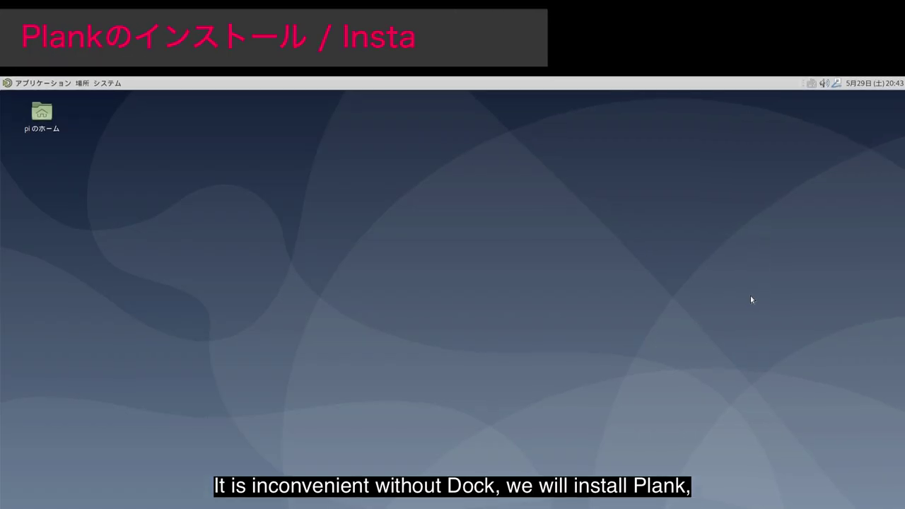
Install Plank with sudo apt install plank, confirming with y, and close the terminal.
key("ctrl+alt+t")
type("su")
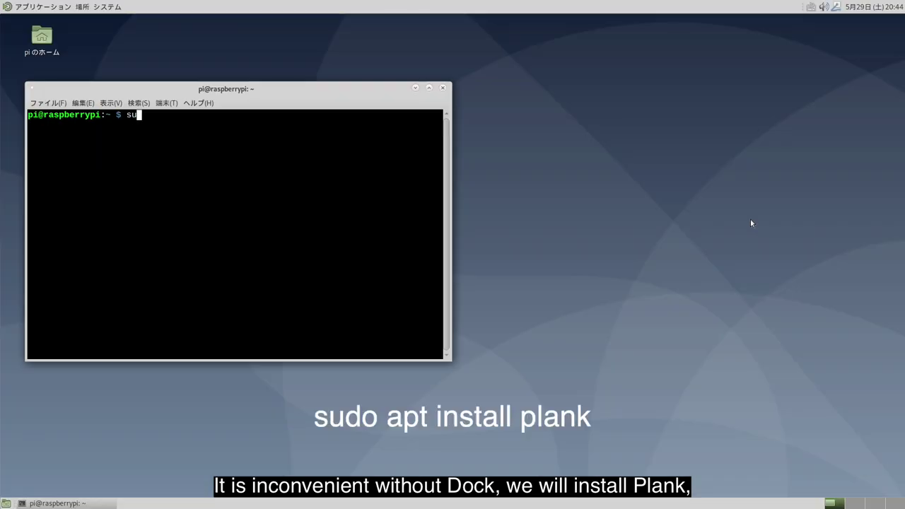
type("do apt install plank")
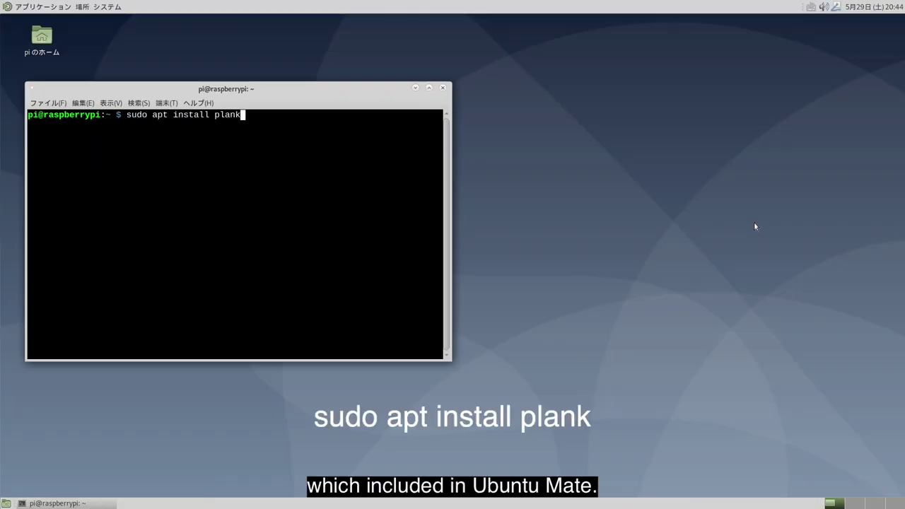
key("Return")
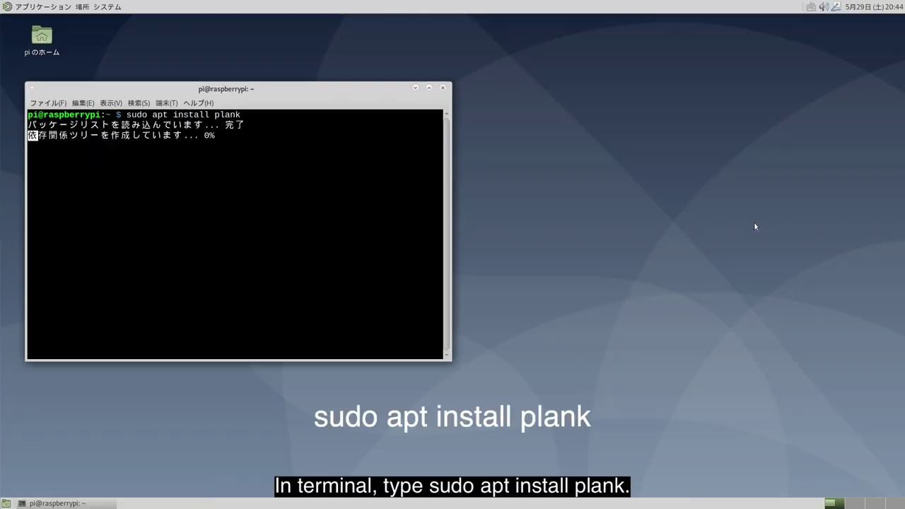
type("y")
key("Return")
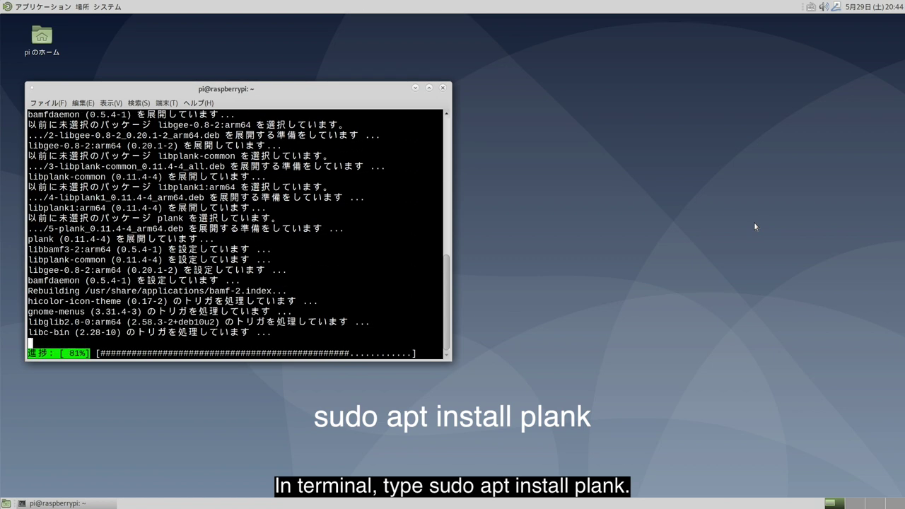
left_click(444, 90)
Launch the Plank dock from the Applications menu's アクセサリ submenu.
left_click(7, 7)
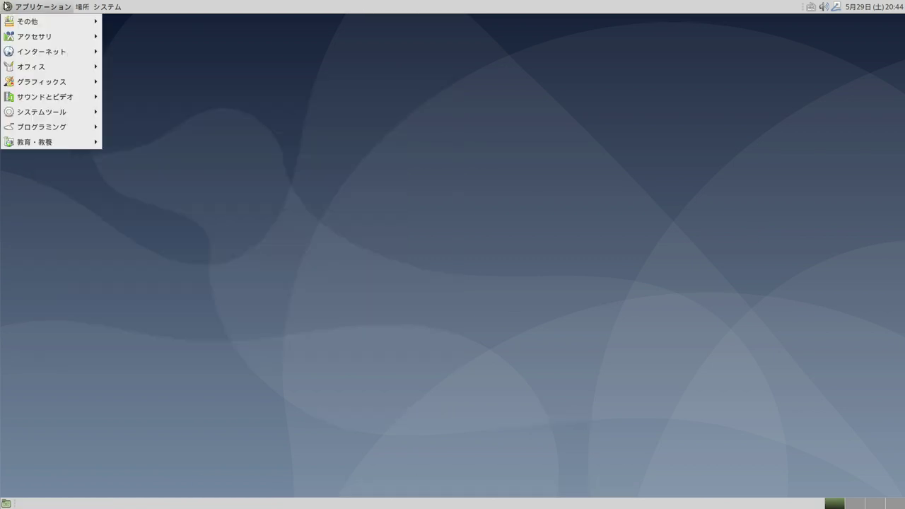
mouse_move(15, 39)
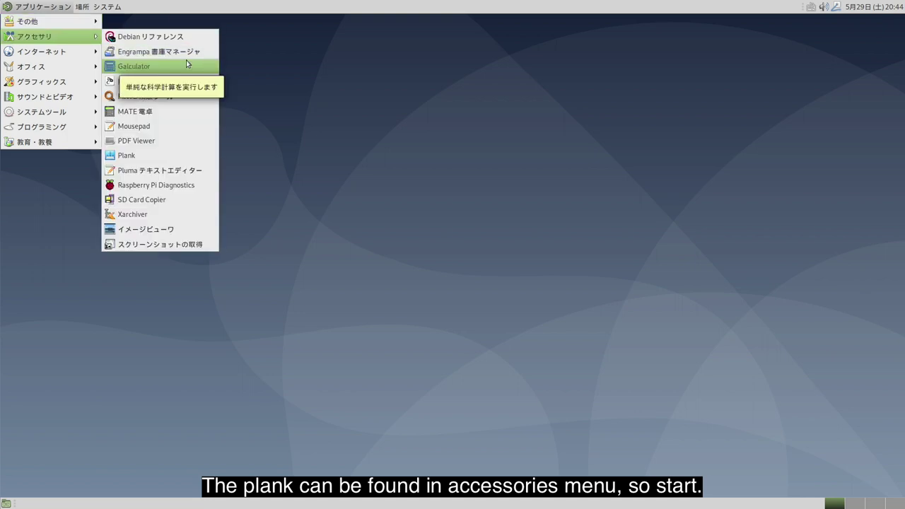
left_click(169, 156)
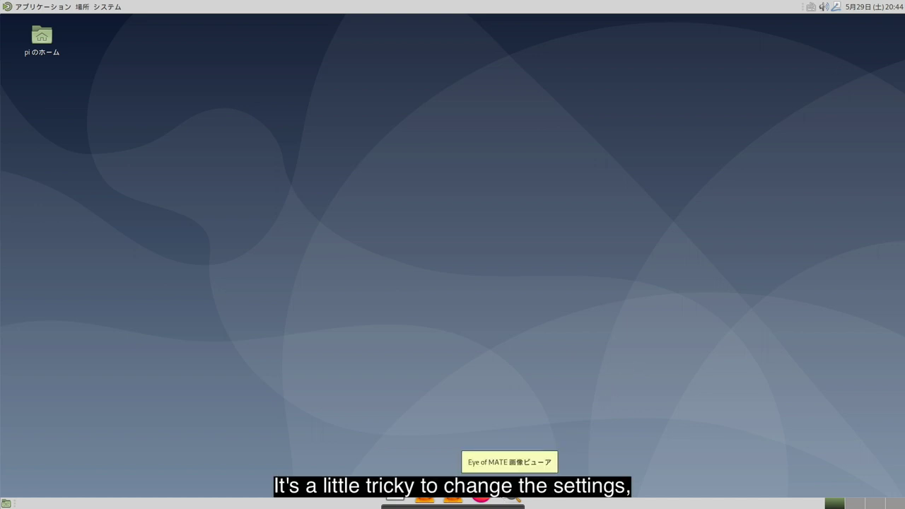
Set the Plank dock theme to Transparent and drag the duplicate VLC launcher off.
right_click(509, 500)
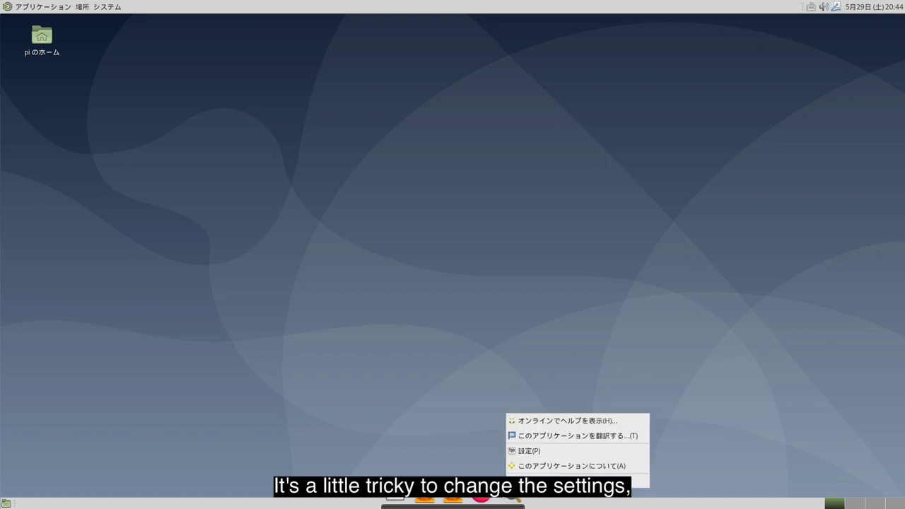
left_click(543, 450)
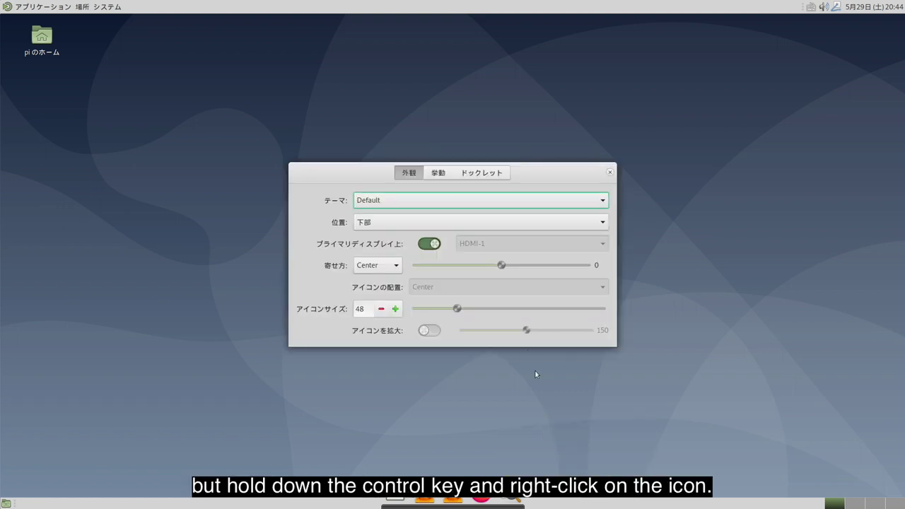
left_click(471, 199)
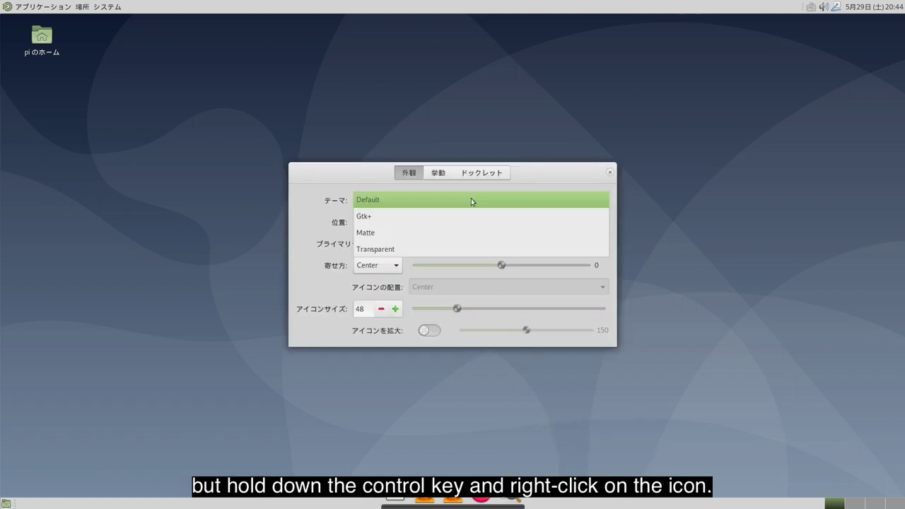
left_click(469, 249)
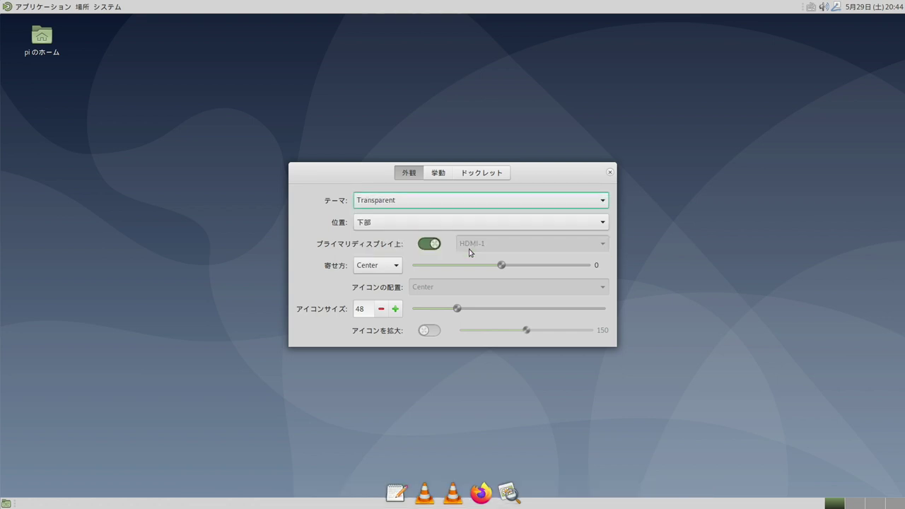
key("Escape")
left_click_drag(453, 494, 471, 339)
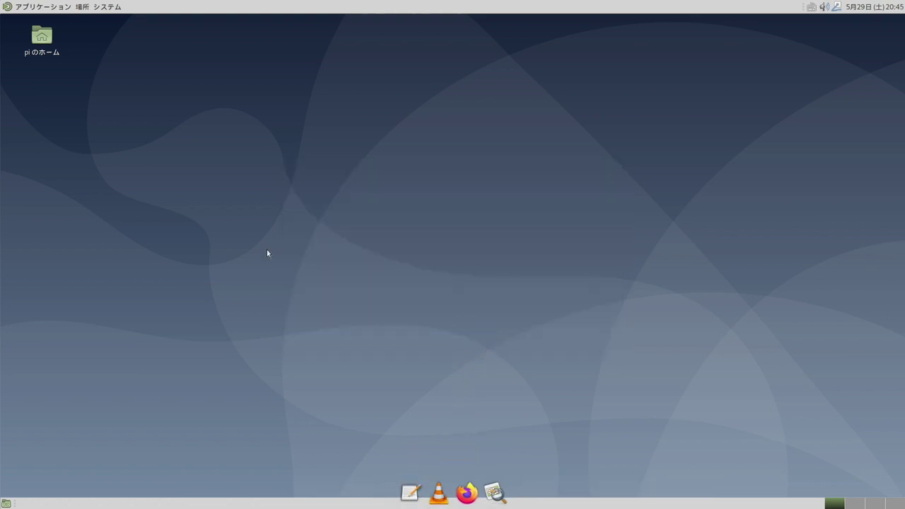
Add a MATE 端末 launcher from システムツール to the Plank dock.
left_click(4, 6)
mouse_move(70, 112)
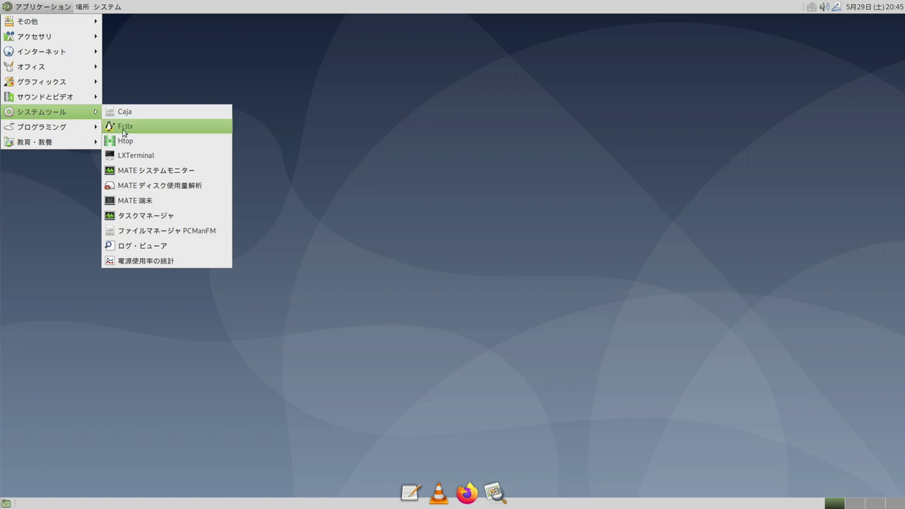
left_click_drag(113, 205, 479, 497)
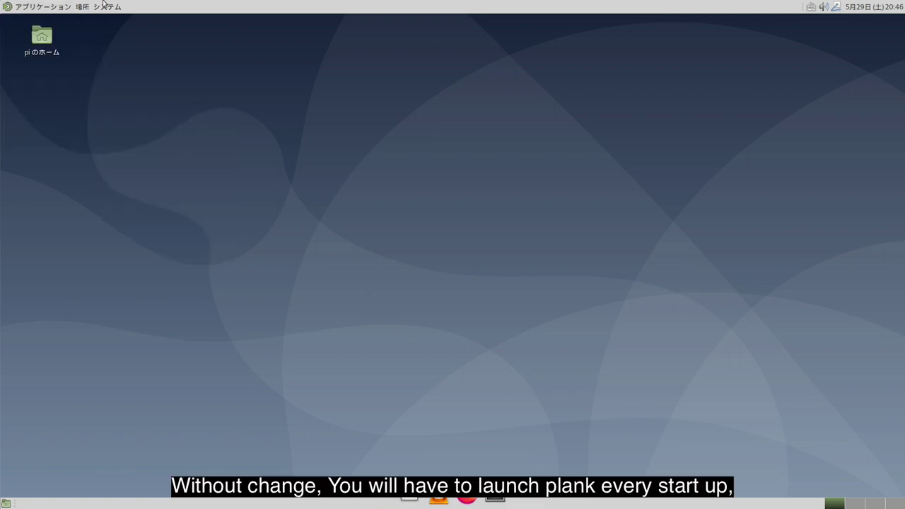
Add Plank from アクセサリ to Control Center's 自動起動するアプリ list and close it.
left_click(106, 6)
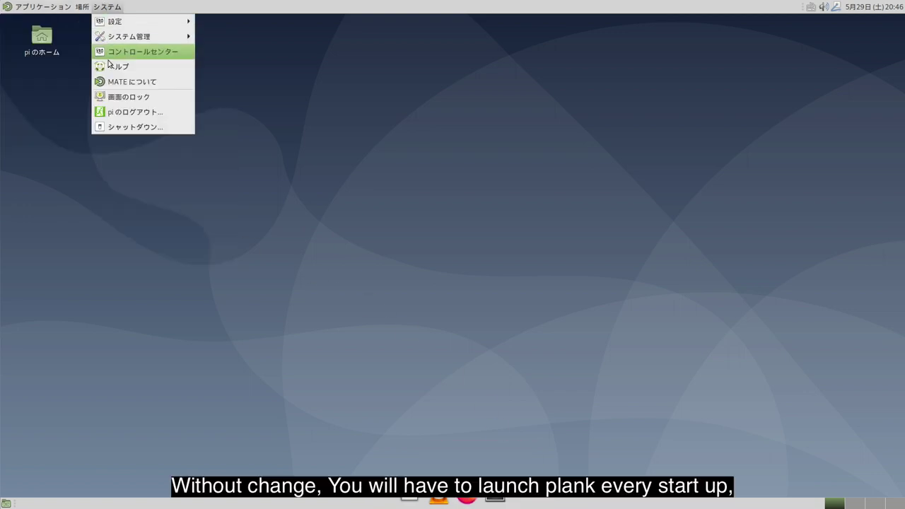
left_click(138, 53)
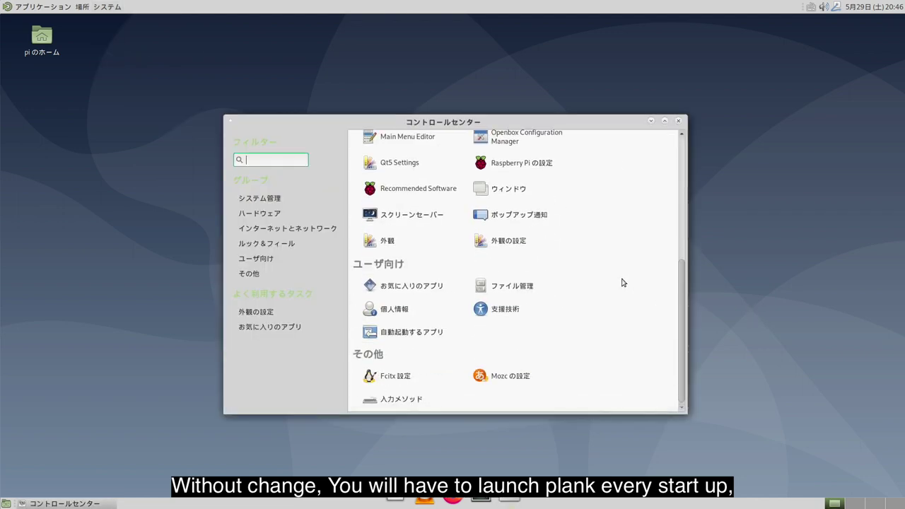
left_click(369, 336)
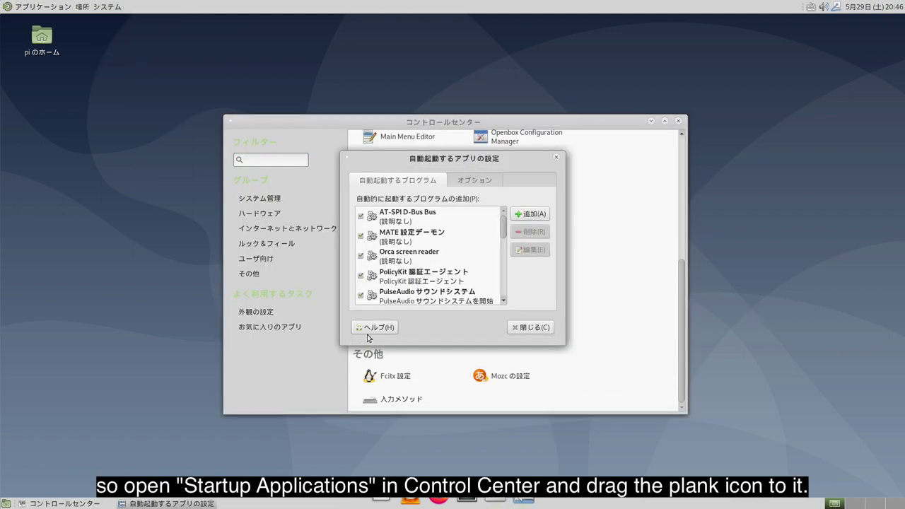
left_click(11, 9)
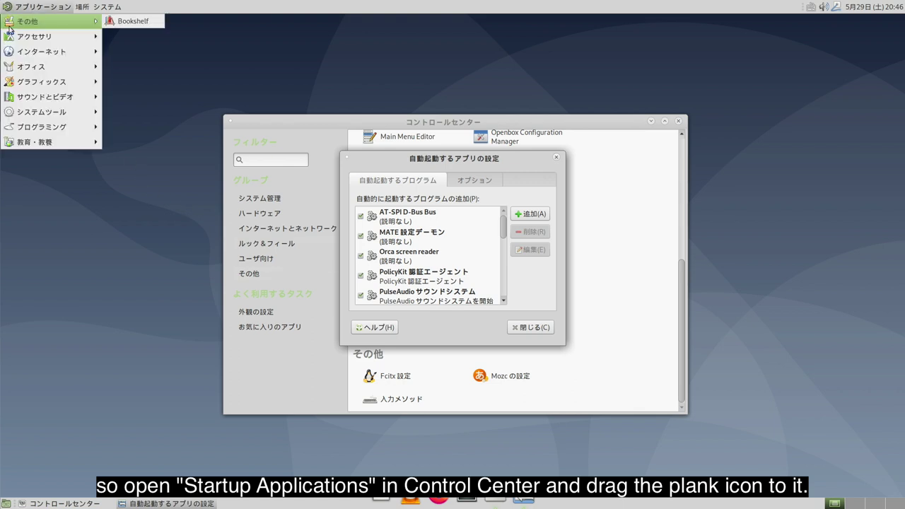
mouse_move(14, 39)
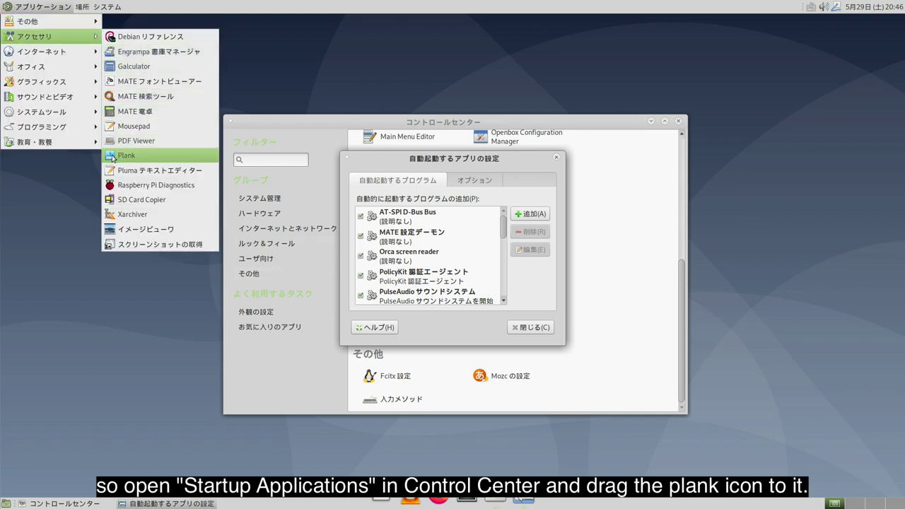
left_click_drag(112, 157, 454, 246)
left_click(537, 327)
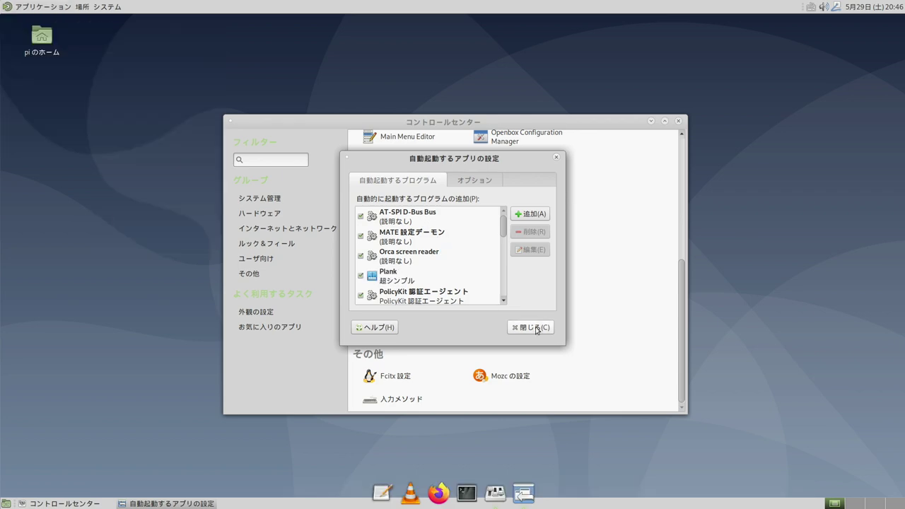
left_click(537, 329)
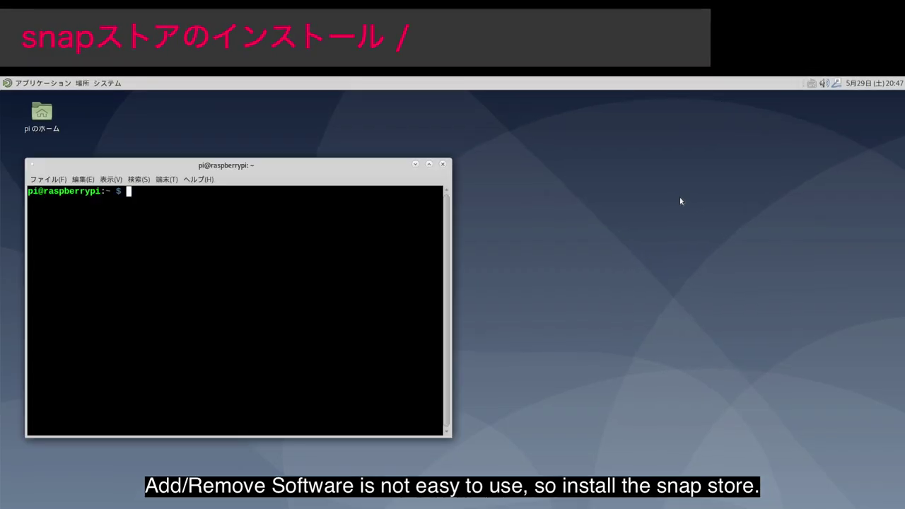
Install snapd with 'sudo apt install snapd', confirming with y.
type("sudo apt install ")
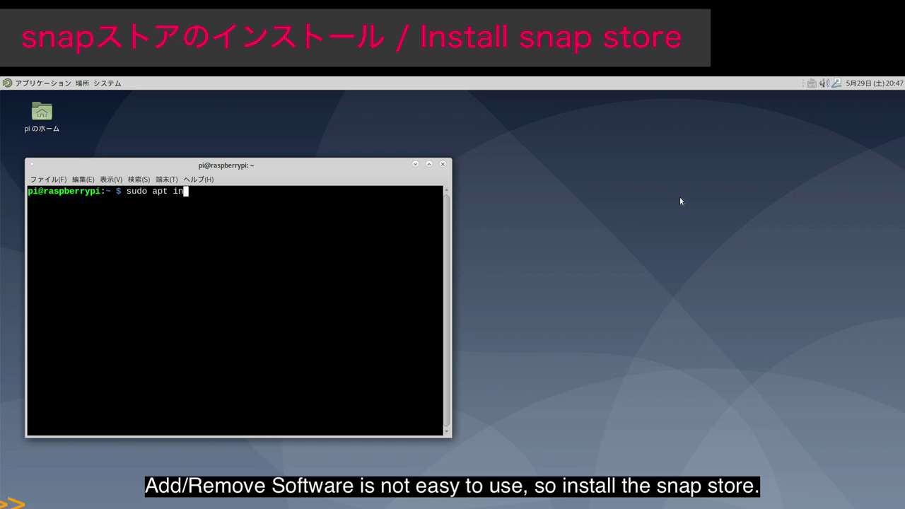
type("snapd")
key("Return")
type("y")
key("Return")
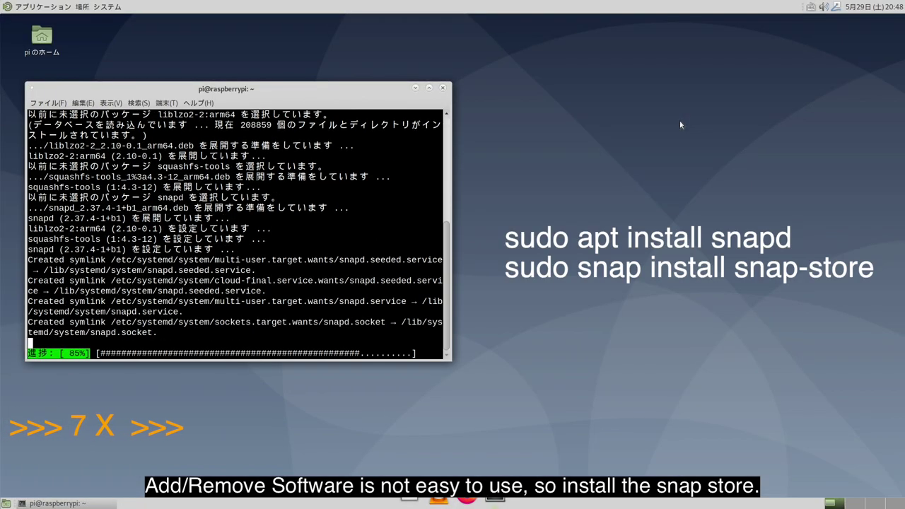
Install the snap-store snap with sudo, then the dummy hello-world snap.
type("sudo snap")
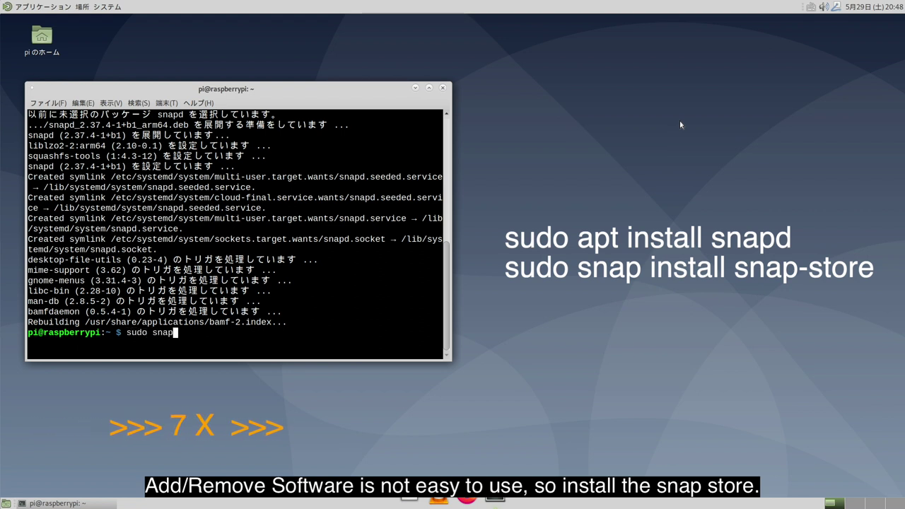
type(" install snap-store")
key("Return")
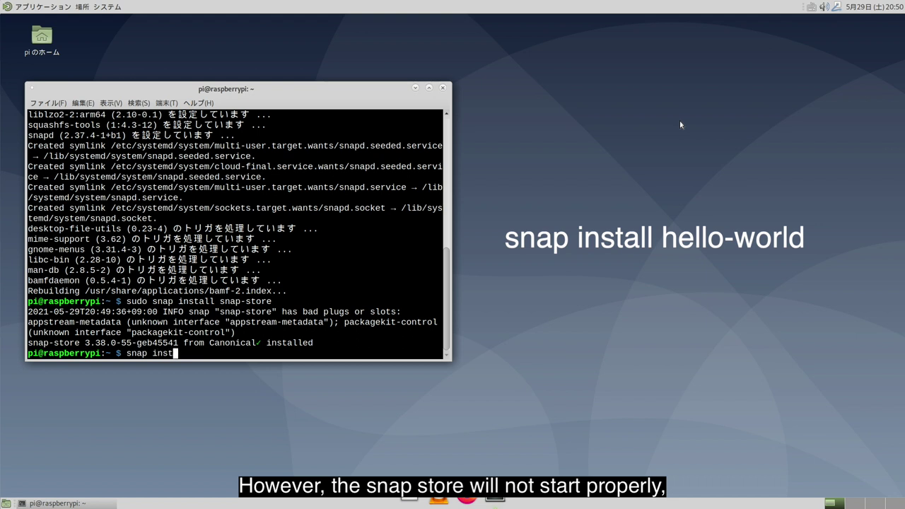
type("world")
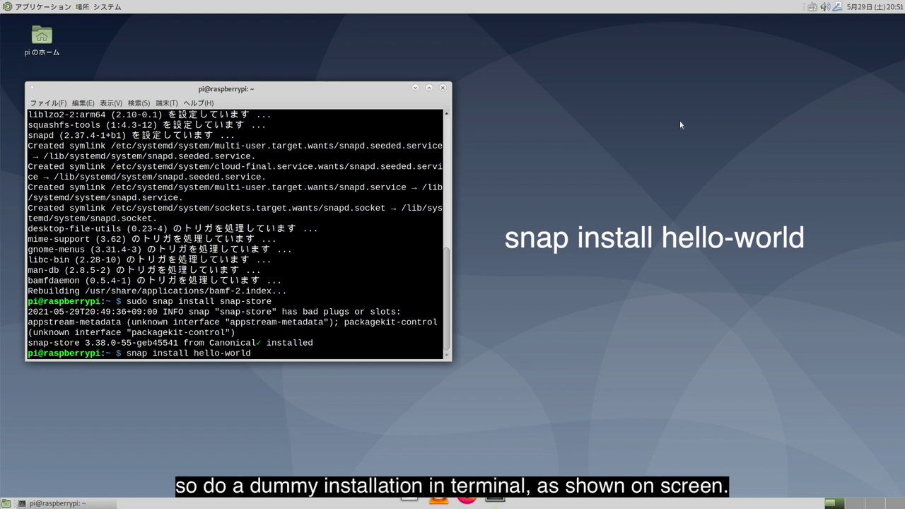
key("Return")
key("Return")
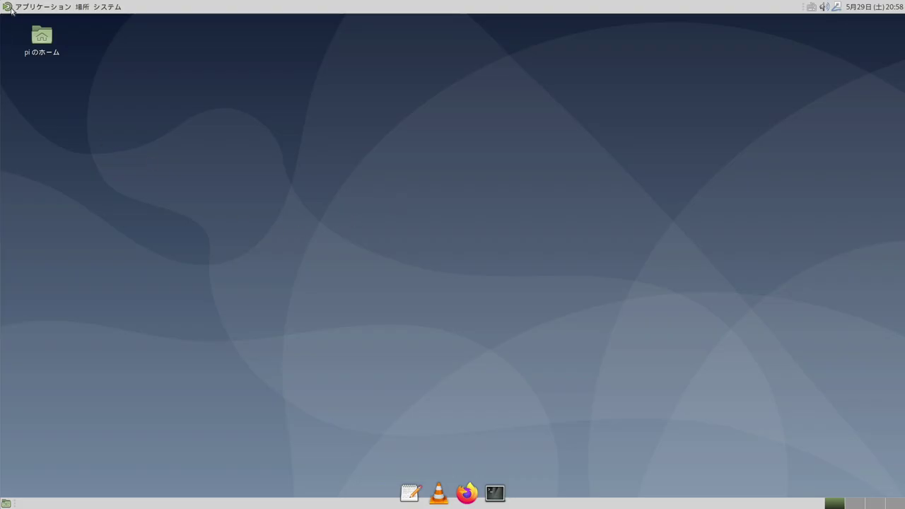
Launch Snap Store from System Tools and dismiss its welcome message.
left_click(12, 9)
mouse_move(43, 112)
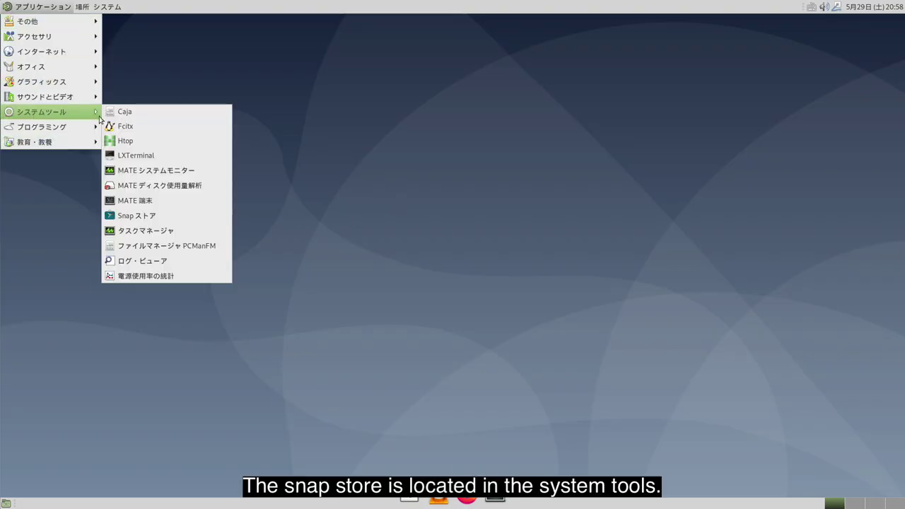
left_click(143, 216)
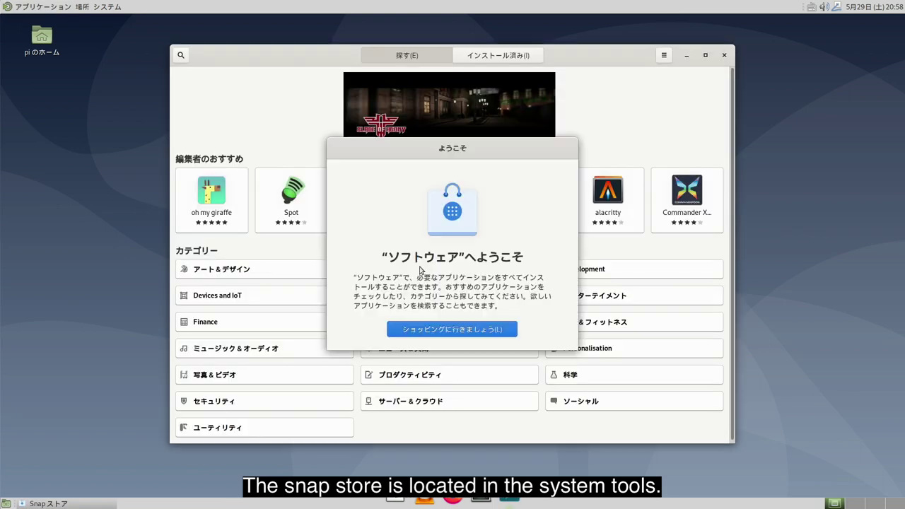
left_click(450, 331)
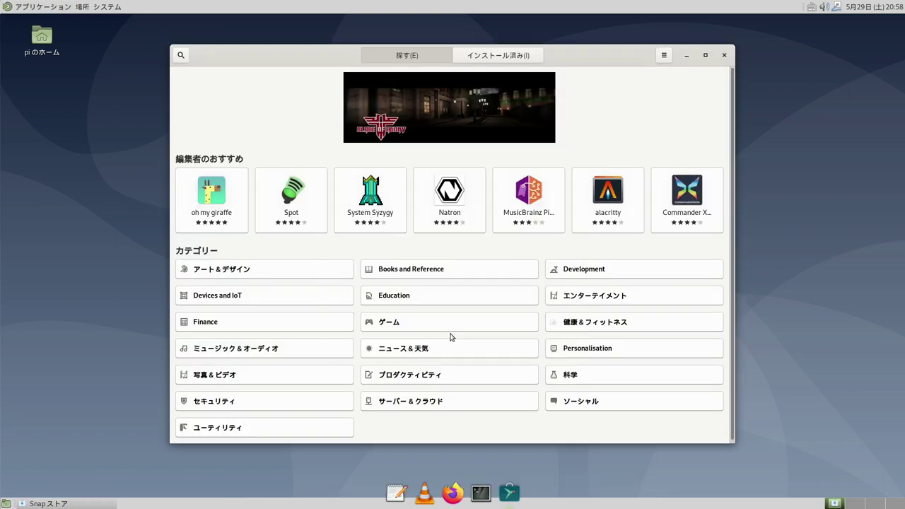
Remove the installed Hello World snap, authenticating with the password, then browse アート＆デザイン.
left_click(520, 58)
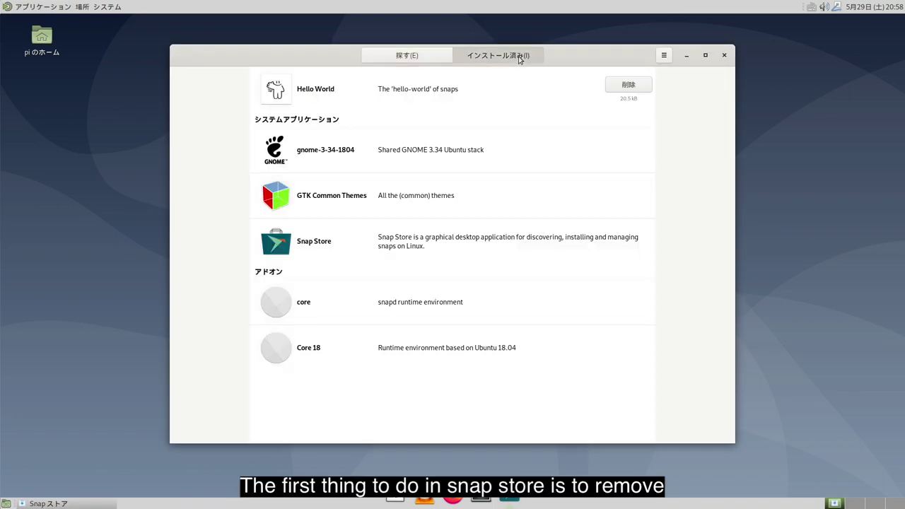
left_click(629, 84)
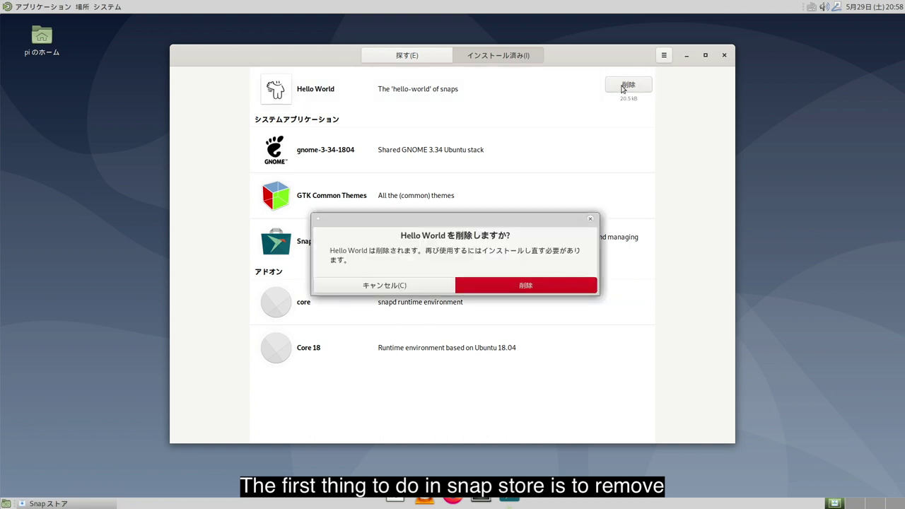
left_click(495, 285)
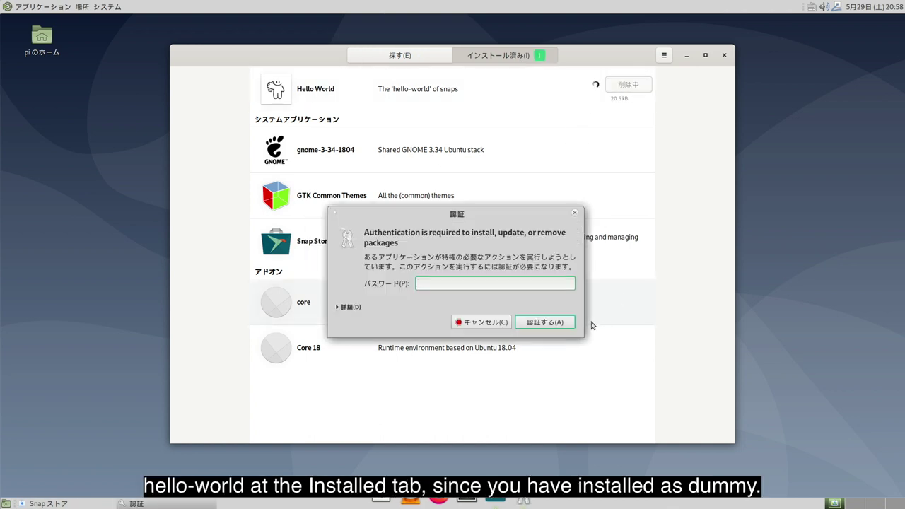
type("ras")
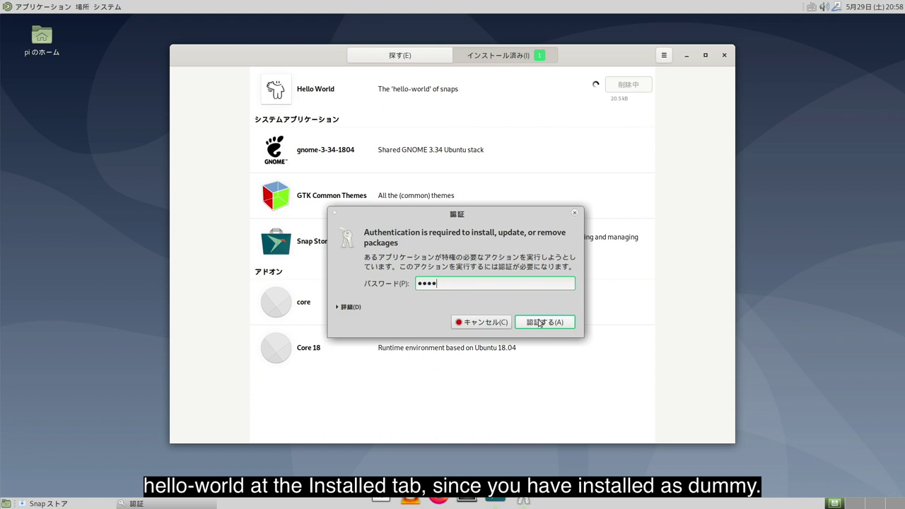
left_click(540, 322)
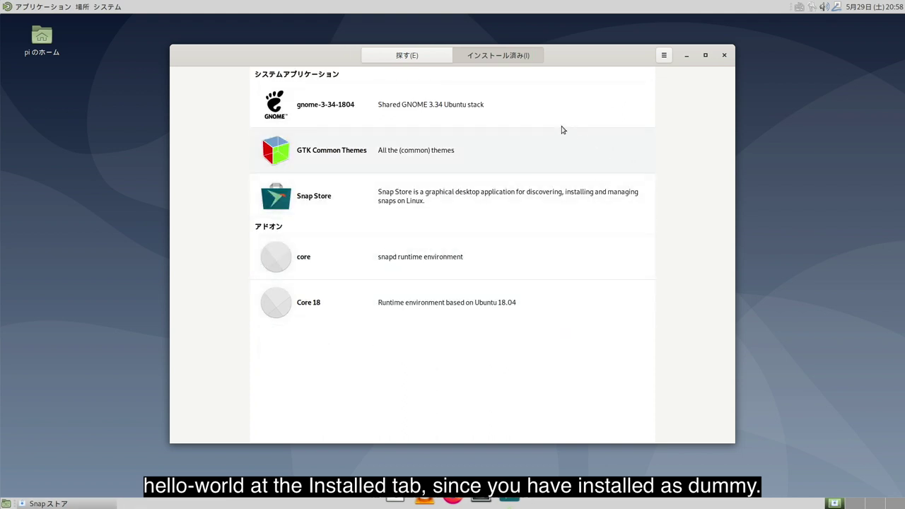
left_click(417, 59)
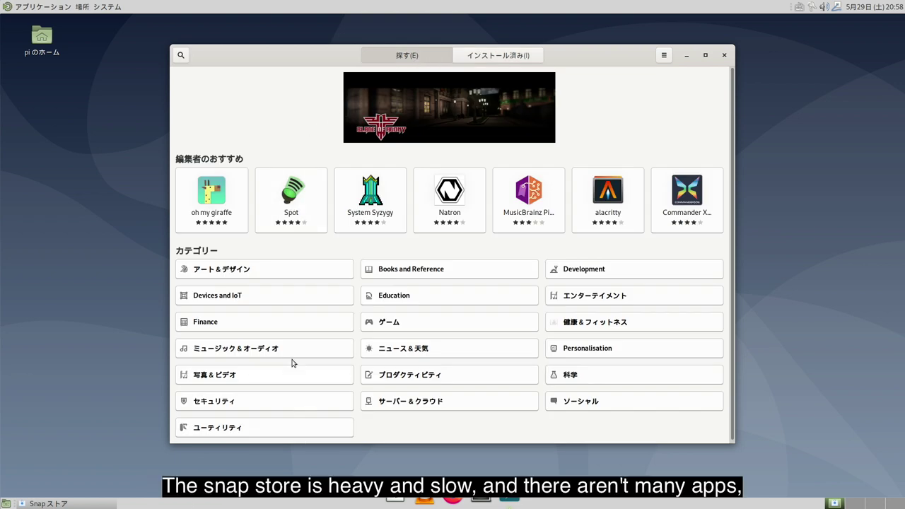
left_click(263, 269)
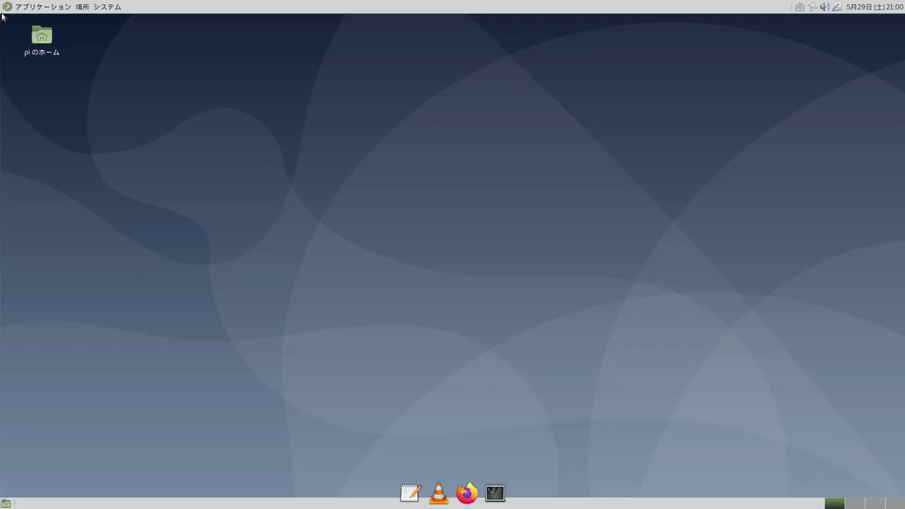
left_click(8, 6)
mouse_move(44, 145)
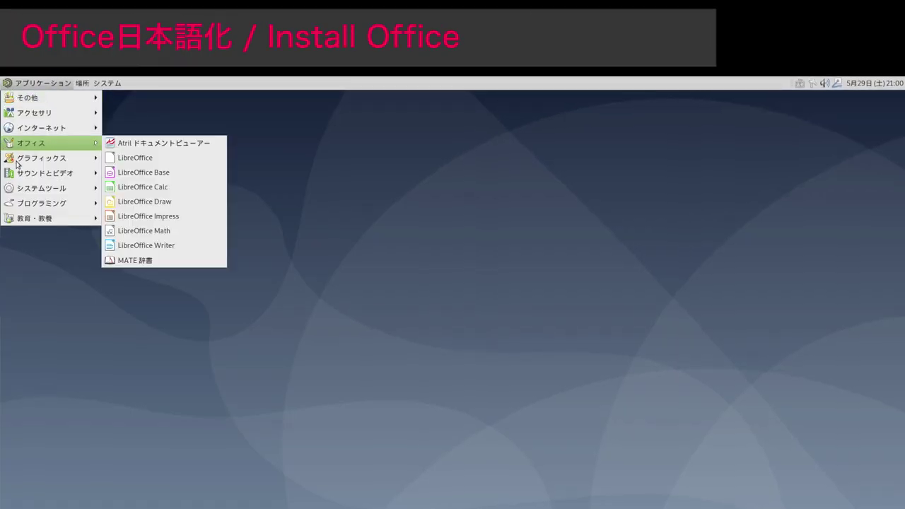
left_click(162, 250)
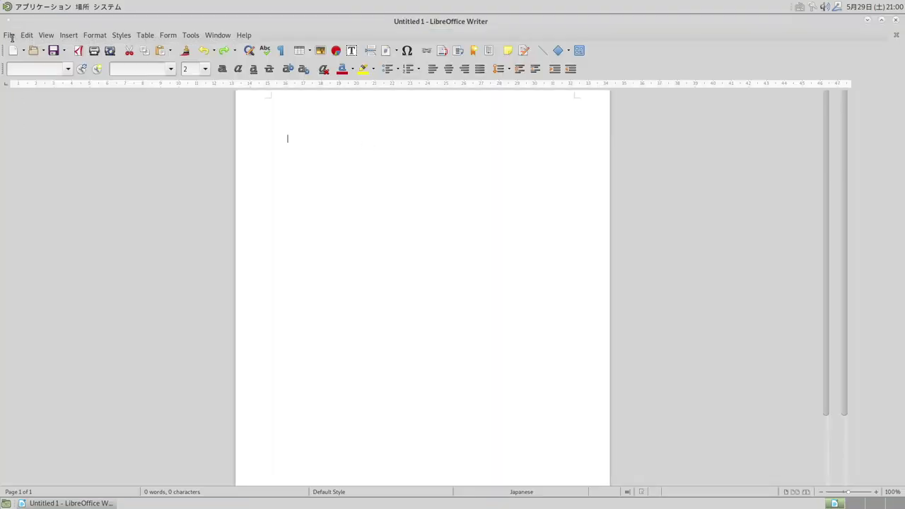
left_click(9, 35)
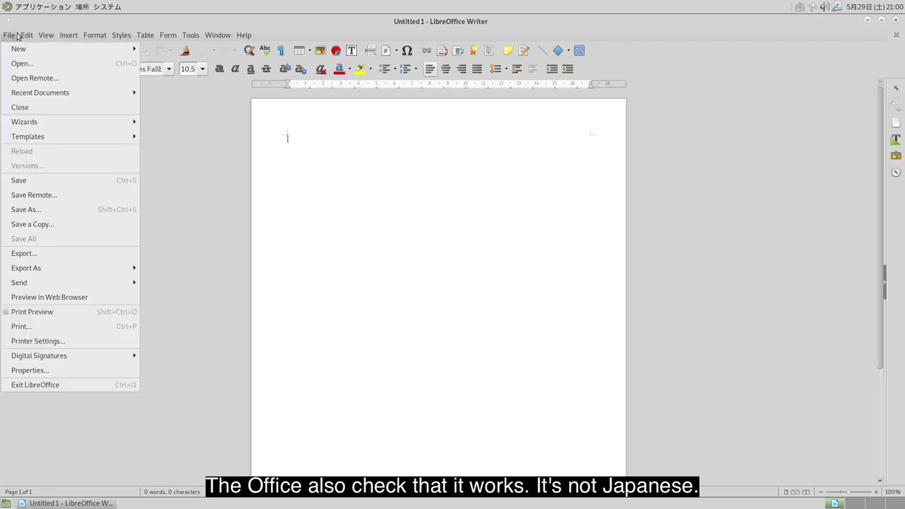
left_click(46, 34)
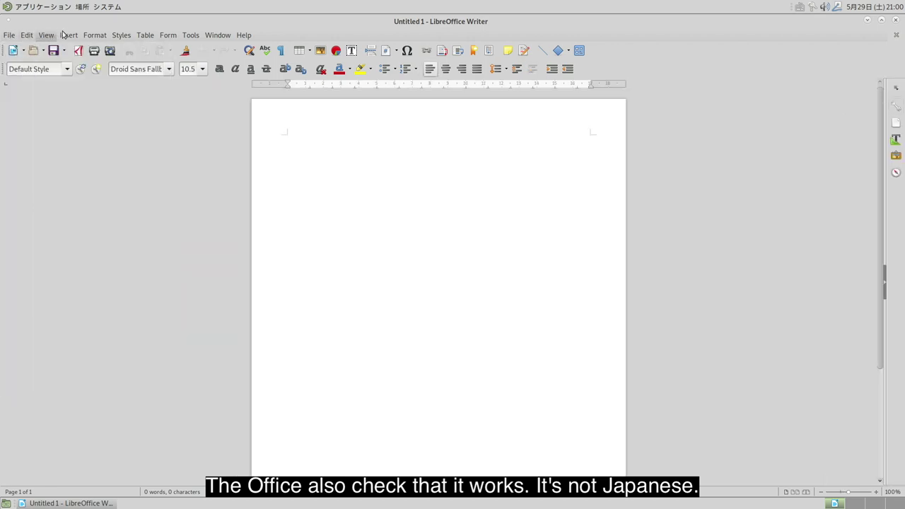
left_click(68, 35)
left_click(896, 28)
left_click(896, 34)
key("ctrl+alt+t")
Install the LibreOffice Japanese packages, including libreoffice-help-ja, via sudo apt install, confirming with y.
type("sudo apt install libre-")
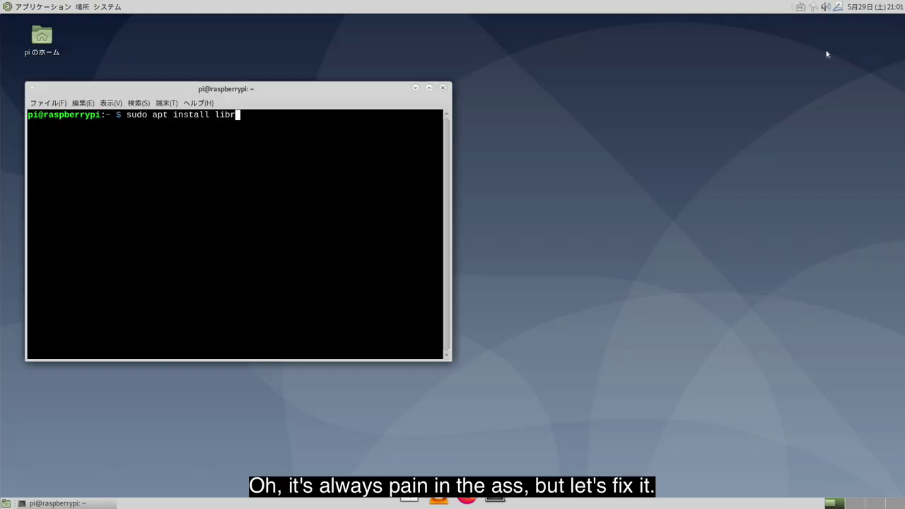
key("BackSpace")
type("office-help-ja")
key("Return")
type("y")
key("Return")
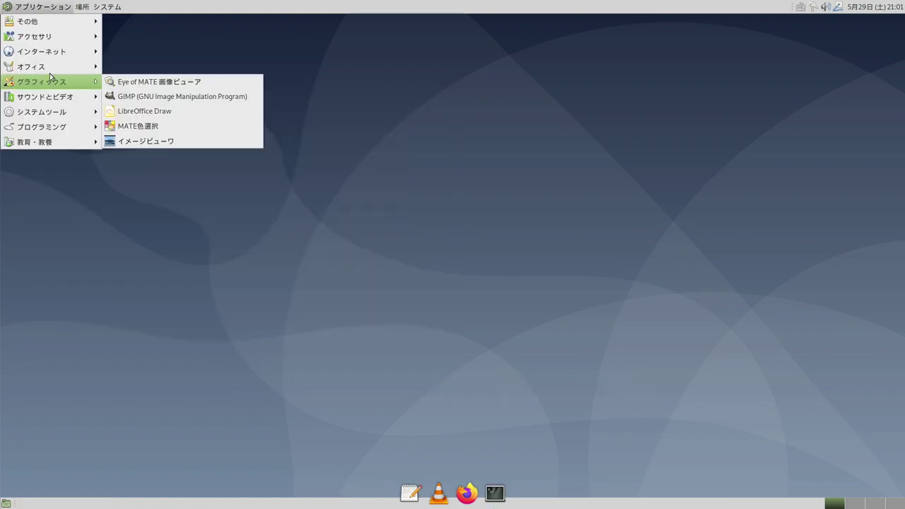
Relaunch LibreOffice Writer and confirm its menus now appear in Japanese.
left_click(187, 110)
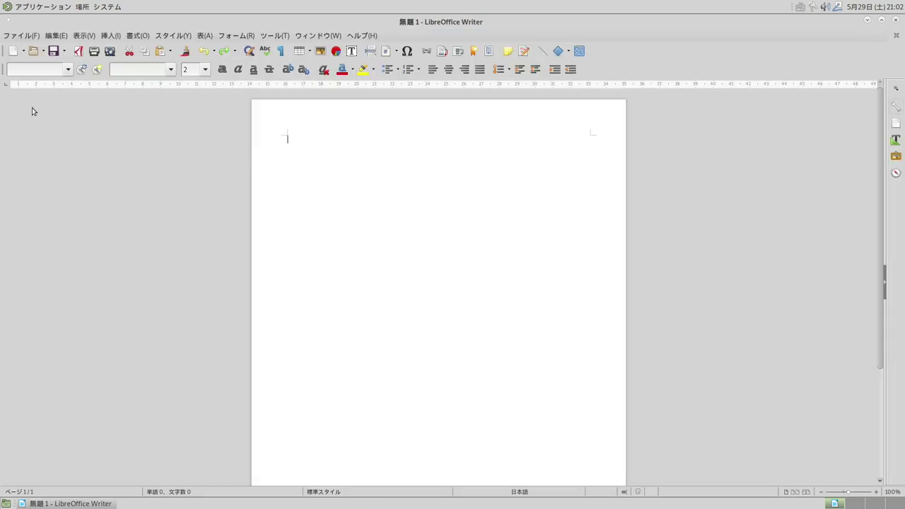
left_click(21, 36)
mouse_move(83, 36)
left_click(22, 35)
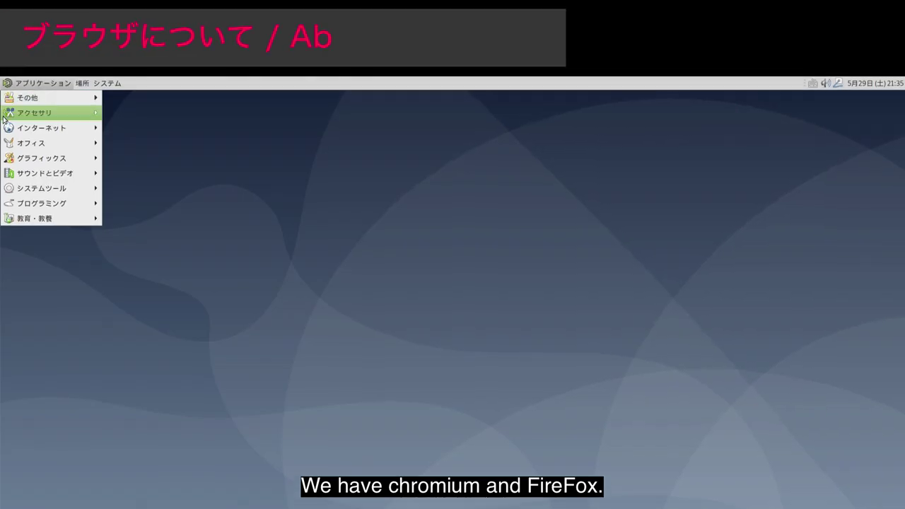
Add Japanese [ja] to Firefox's preferred webpage languages.
mouse_move(3, 130)
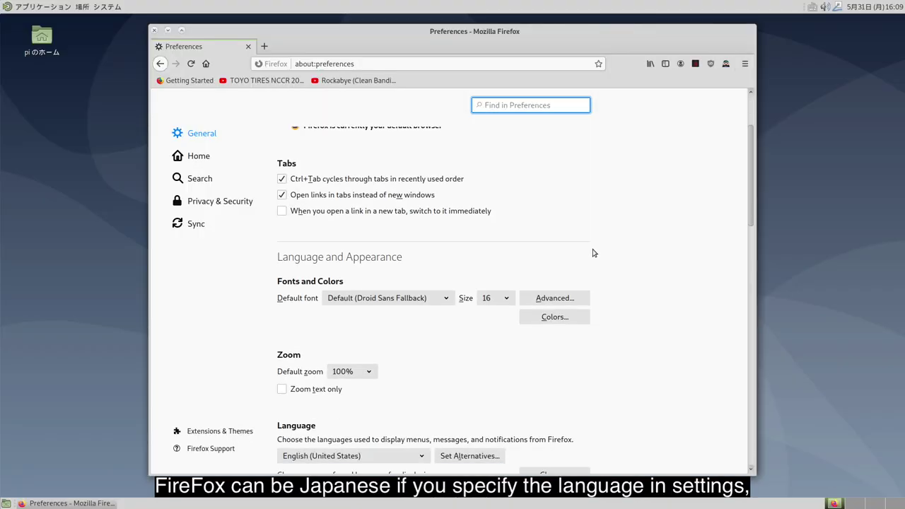
scroll(592, 251, "down", 3)
left_click(555, 346)
left_click(437, 320)
scroll(435, 308, "down", 20)
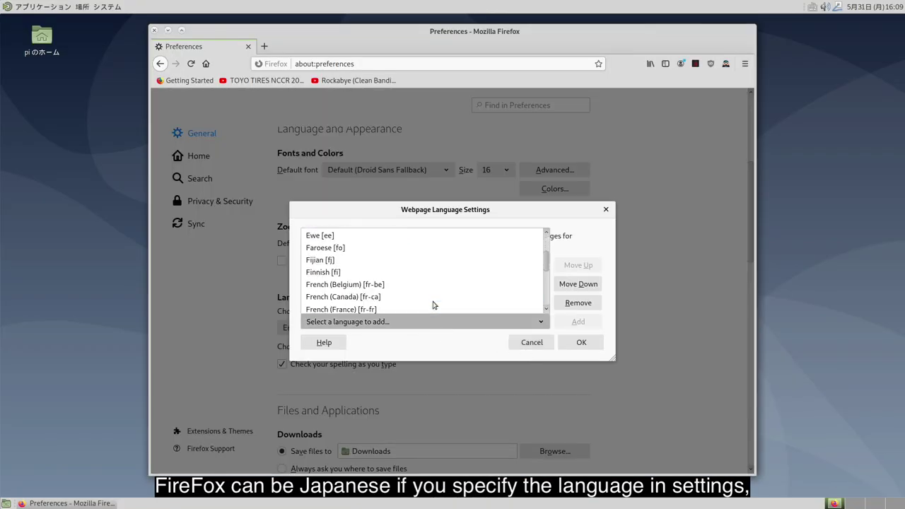
scroll(434, 301, "up", 3)
left_click(427, 291)
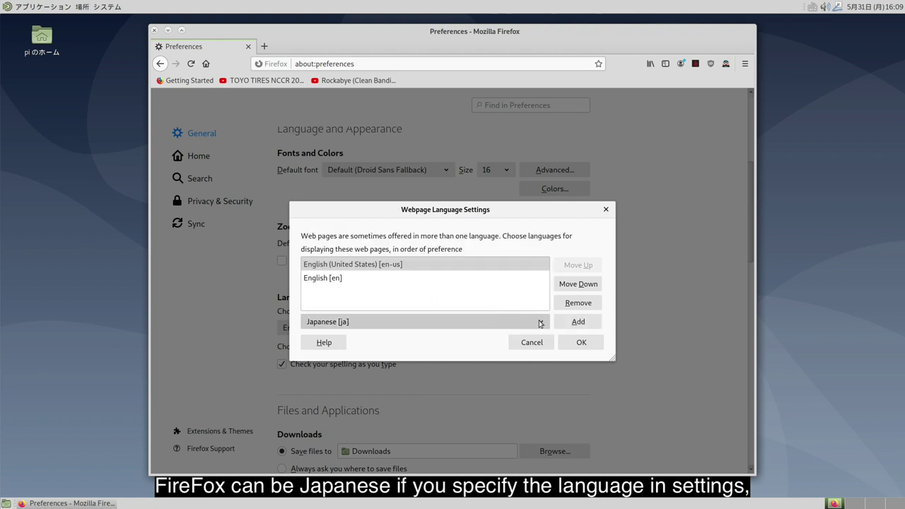
left_click(579, 321)
left_click(581, 344)
Set Firefox's interface language to Japanese and restart the browser.
left_click(396, 327)
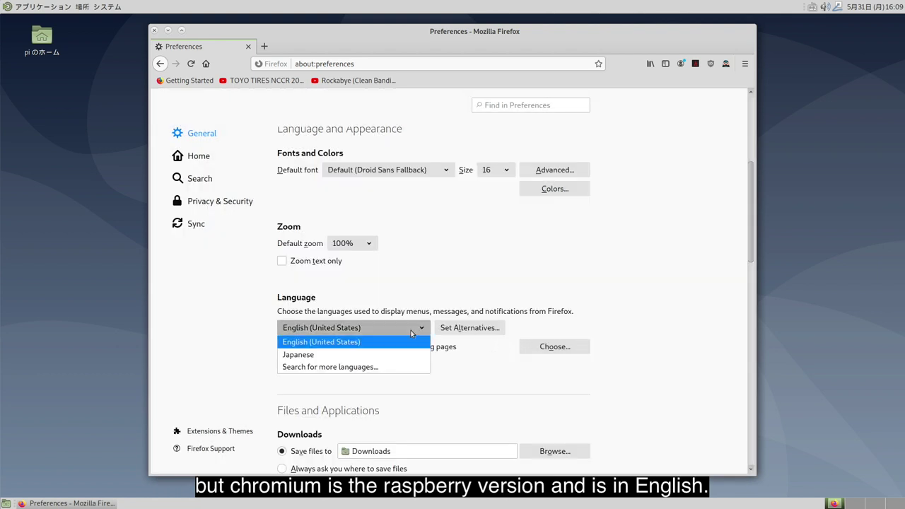
left_click(400, 354)
left_click(549, 348)
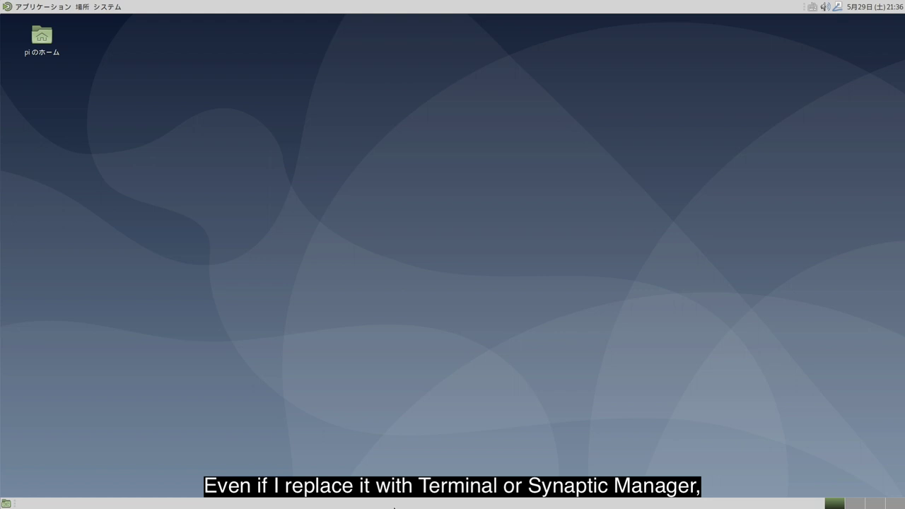
Remove apt Chromium with 'sudo apt remove chromium && sudo apt autoremove', then close the terminal.
key("ctrl+alt+t")
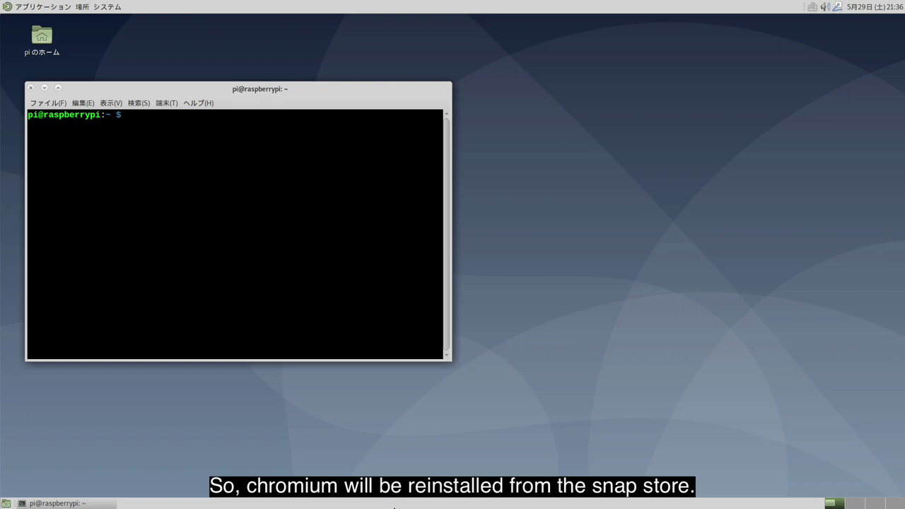
type("sudo apt remove chromium && sudo apt aut")
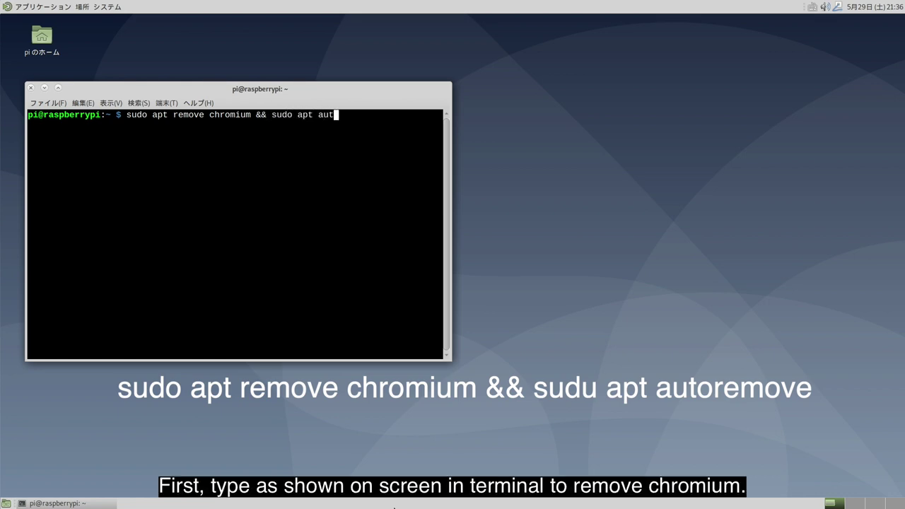
type("oremove")
key("Return")
type("y")
key("Return")
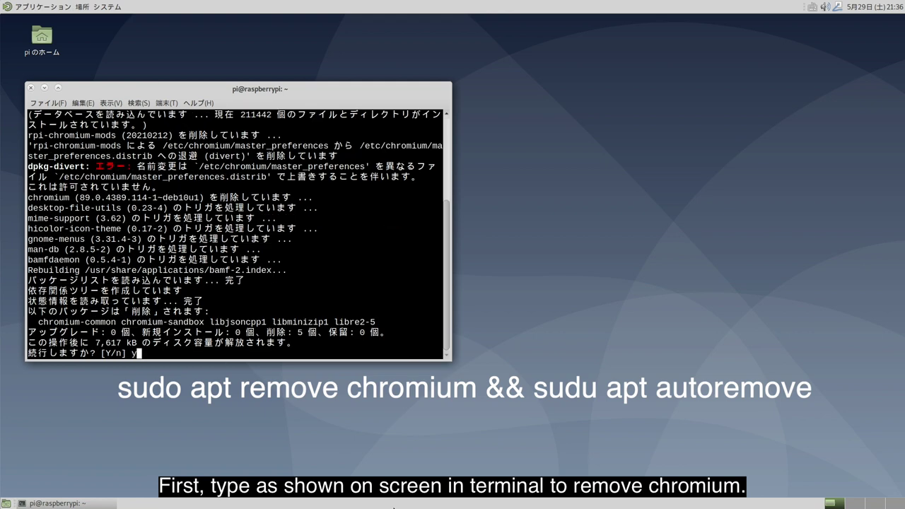
key("Return")
left_click(31, 87)
Launch Snap Store from System Tools and dismiss its welcome message.
left_click(12, 7)
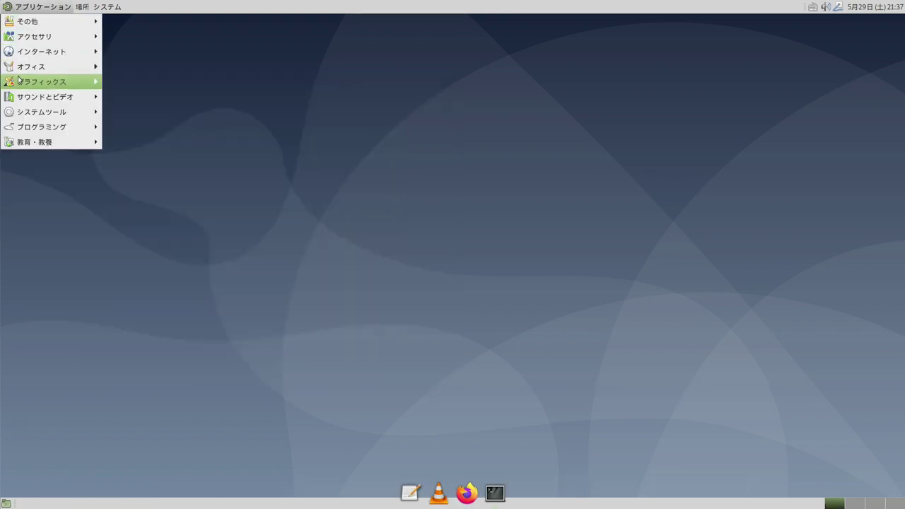
mouse_move(50, 111)
left_click(134, 216)
left_click(418, 330)
Search 'chromium' and install the Chromium snap (latest/stable, 90.0.4430.212).
left_click(181, 56)
type("chromium")
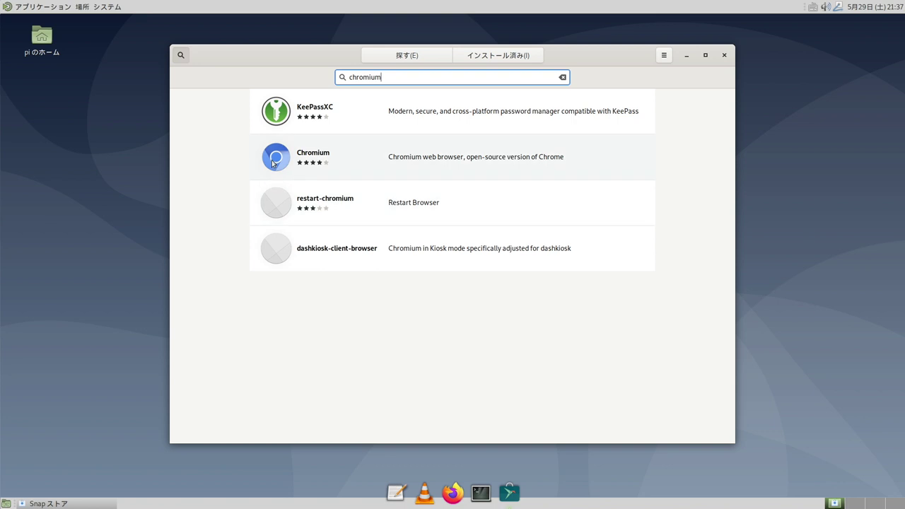
left_click(271, 162)
left_click(296, 127)
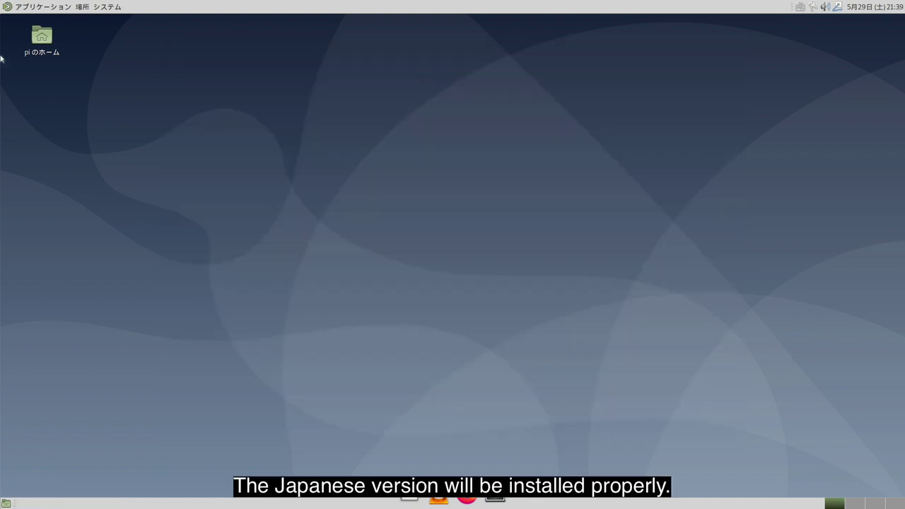
left_click(15, 8)
Launch the snap Chromium Web Browser from the Internet menu and open its main menu.
mouse_move(43, 52)
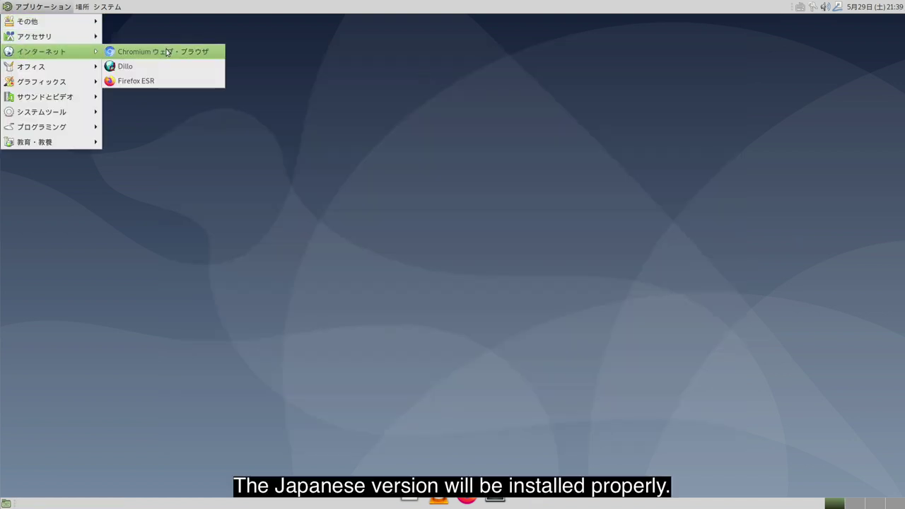
left_click(163, 51)
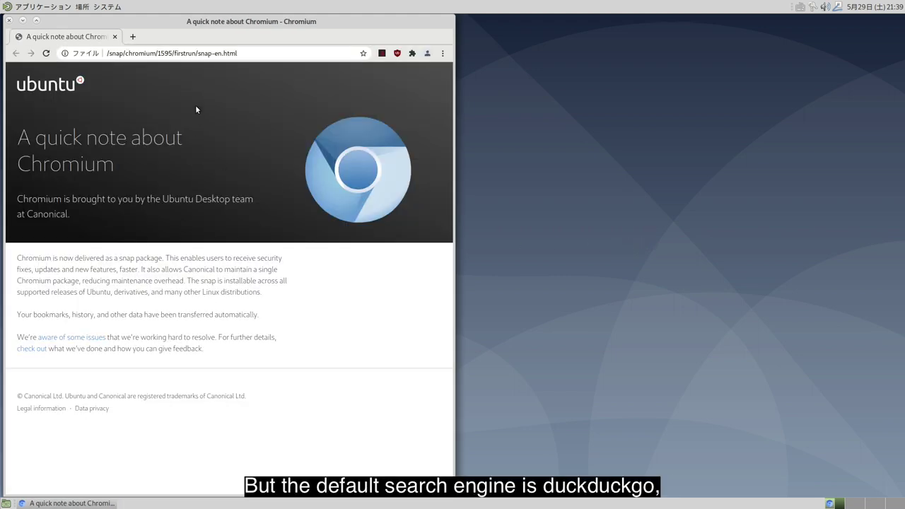
left_click(443, 54)
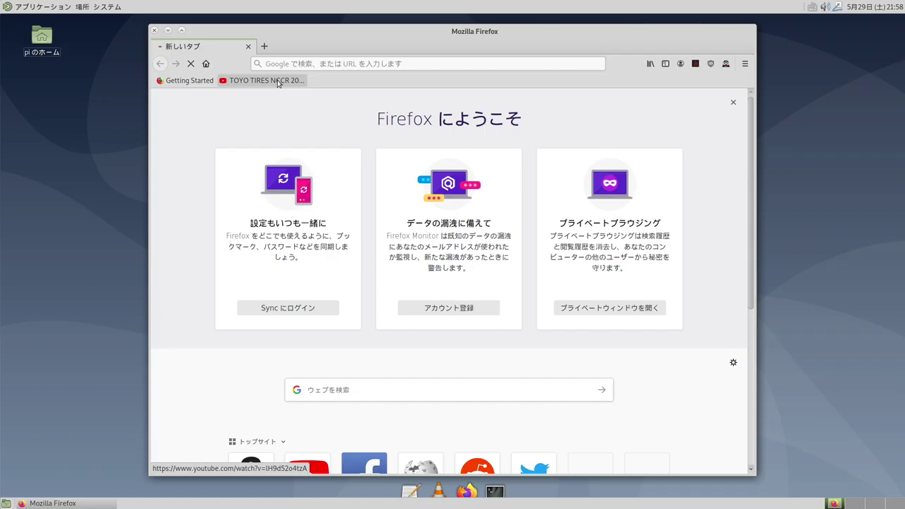
Open the bookmarked TOYO TIRES NCCR 2016 YouTube video in Firefox.
left_click(279, 80)
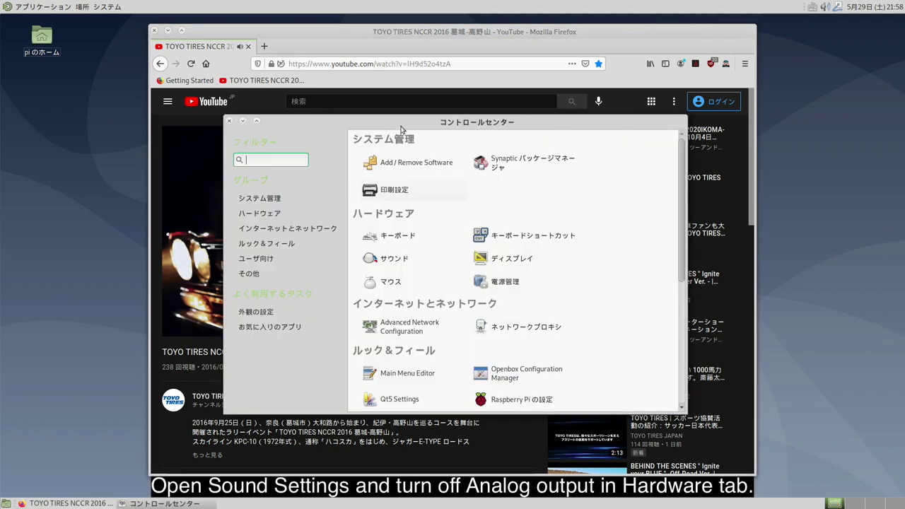
In Sound's Hardware tab, set the Analog Stereo output device's profile to オフ (off).
left_click_drag(377, 122, 589, 118)
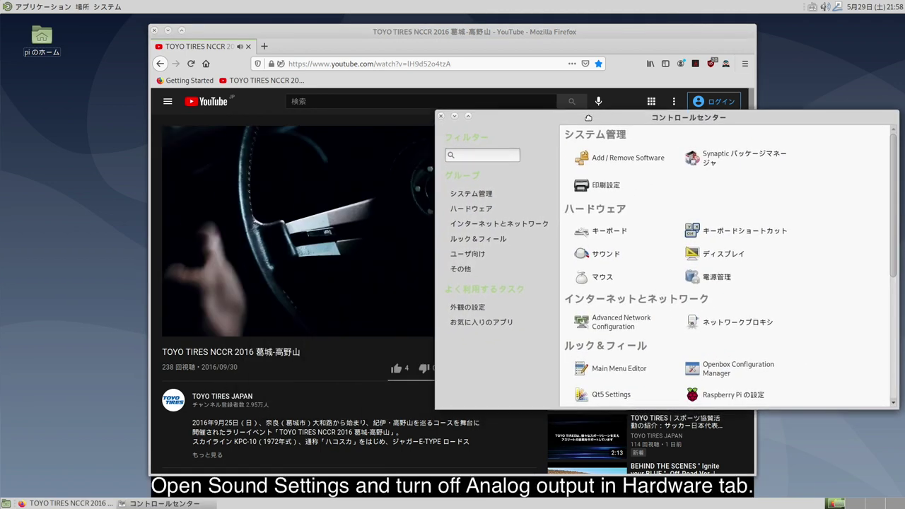
left_click(601, 253)
left_click(614, 259)
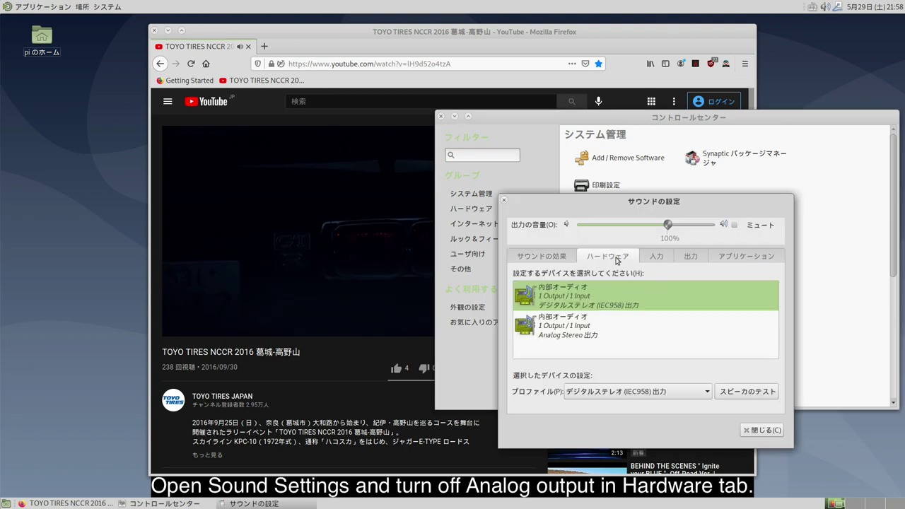
left_click(617, 327)
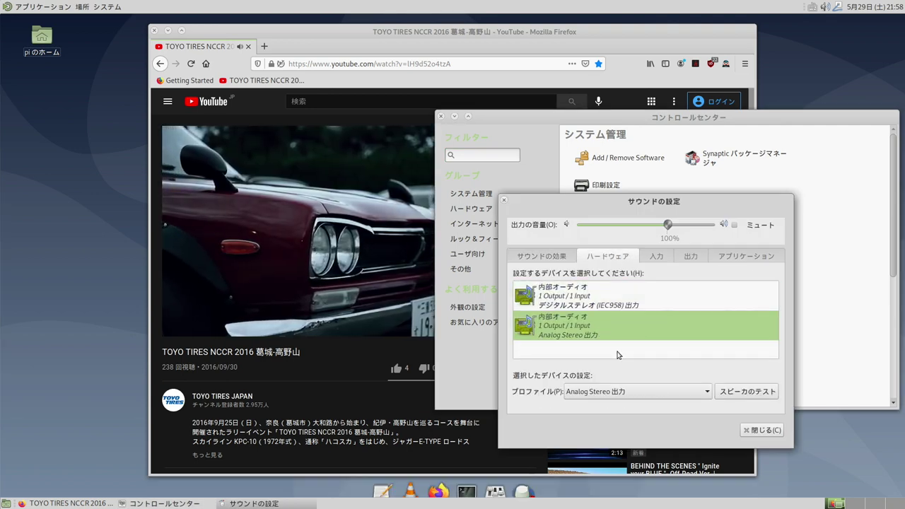
left_click(636, 392)
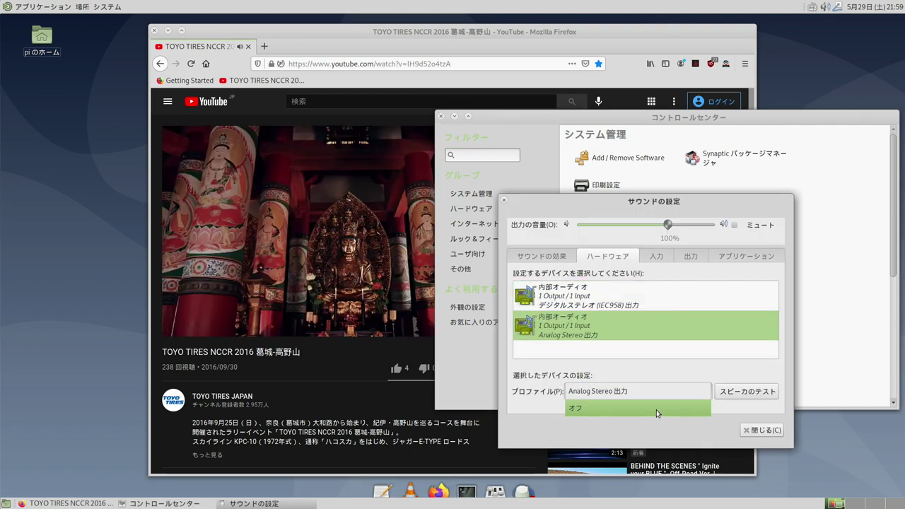
left_click(657, 409)
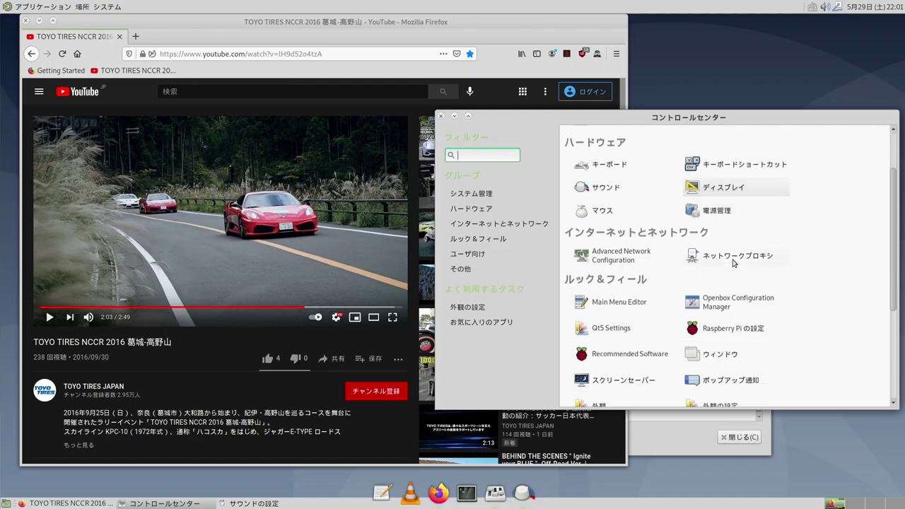
Stop Orca screen reader launching at startup, then return to Firefox and play the video fullscreen.
scroll(739, 266, "down", 4)
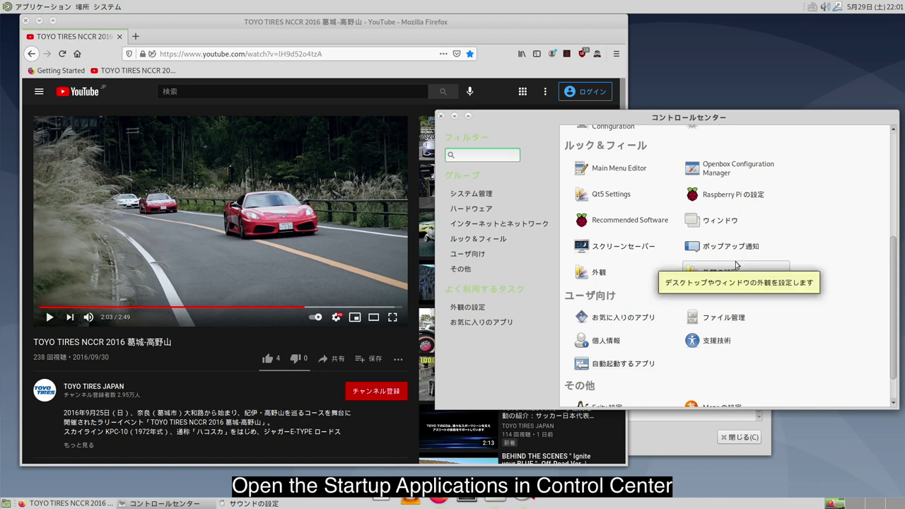
left_click(598, 364)
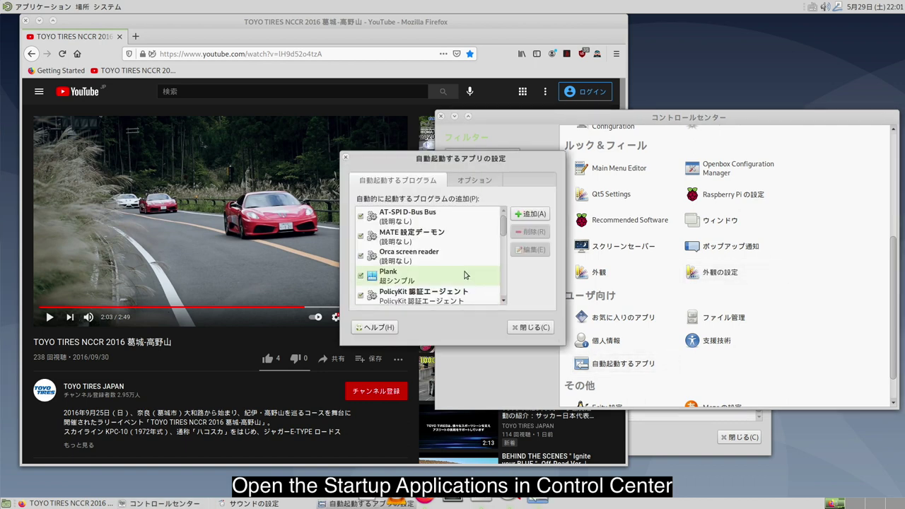
left_click(360, 257)
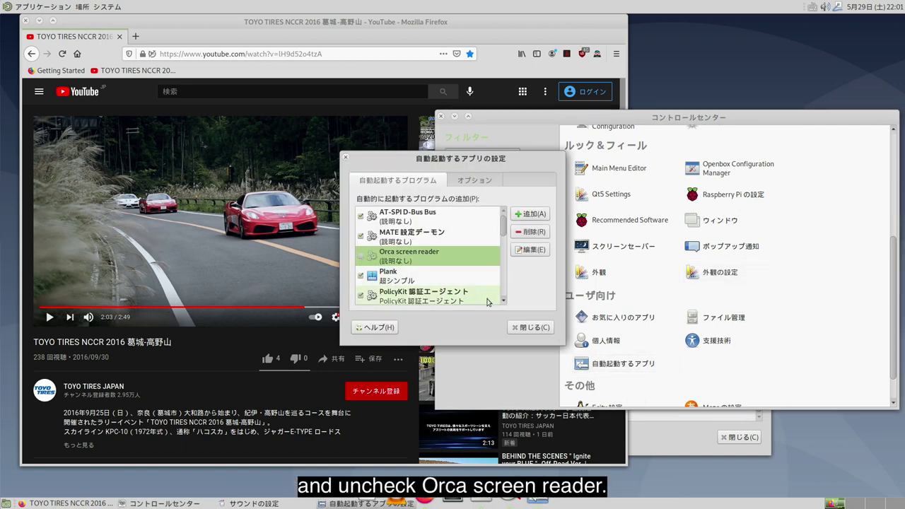
left_click(531, 328)
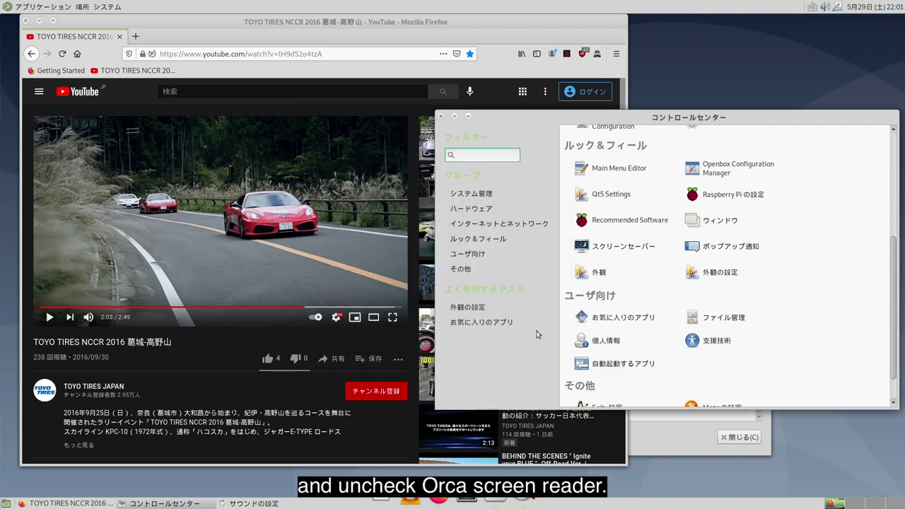
left_click(107, 347)
key("f")
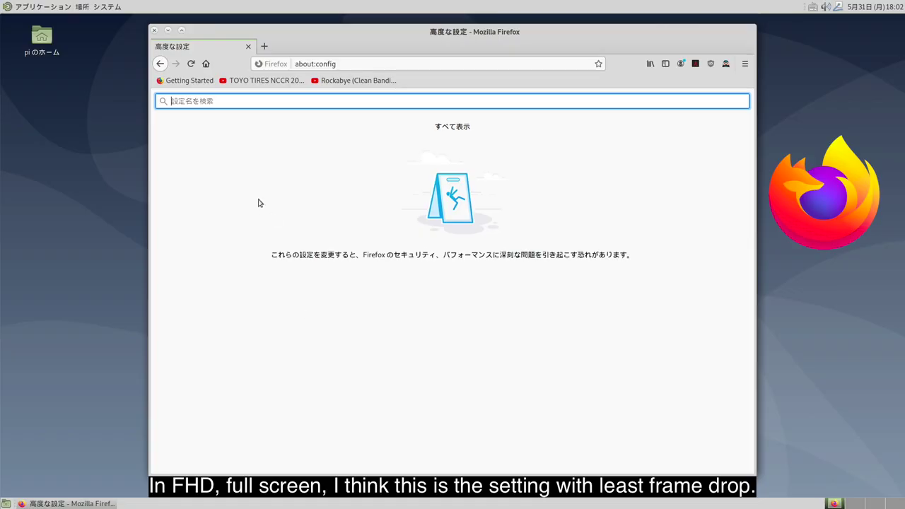
Set widget.wayland-dmabuf-vaapi.enabled to true in about:config.
type("vaapi")
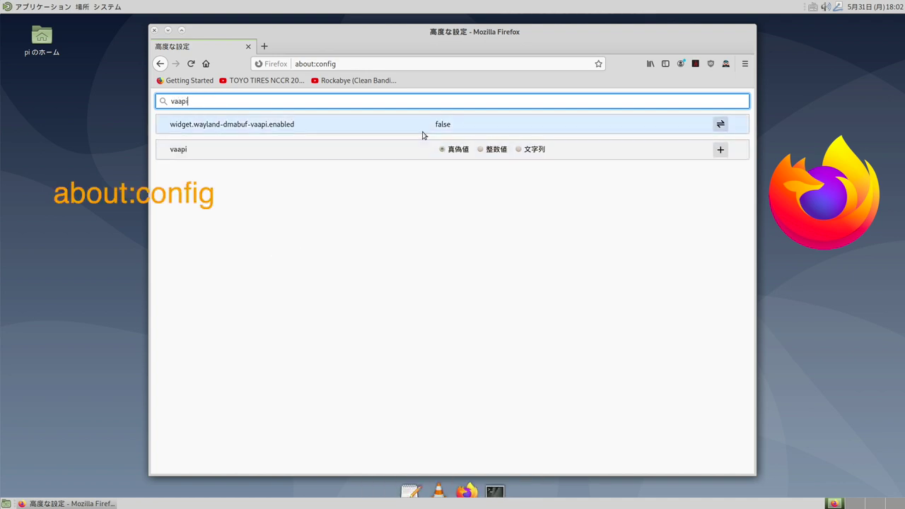
left_click(450, 132)
double_click(448, 125)
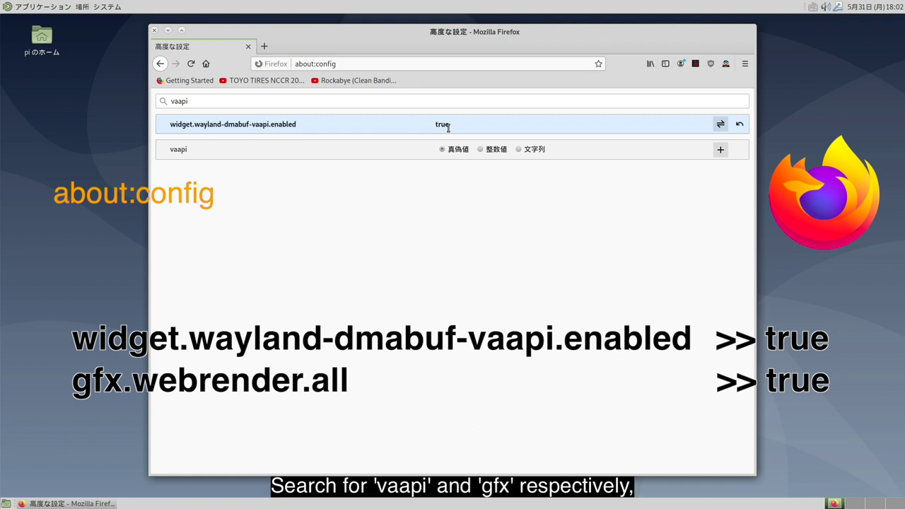
Find the gfx.web preferences and set gfx.webrender.all to true.
double_click(196, 102)
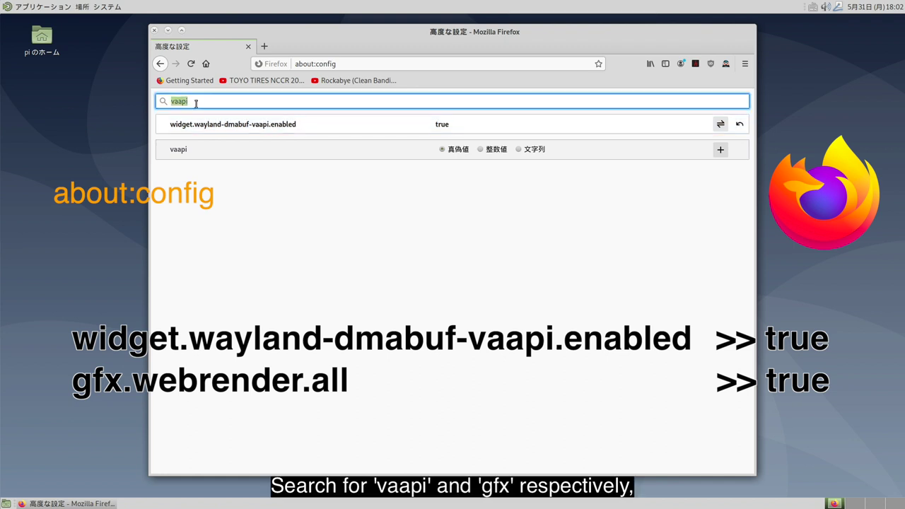
type("gfx.web")
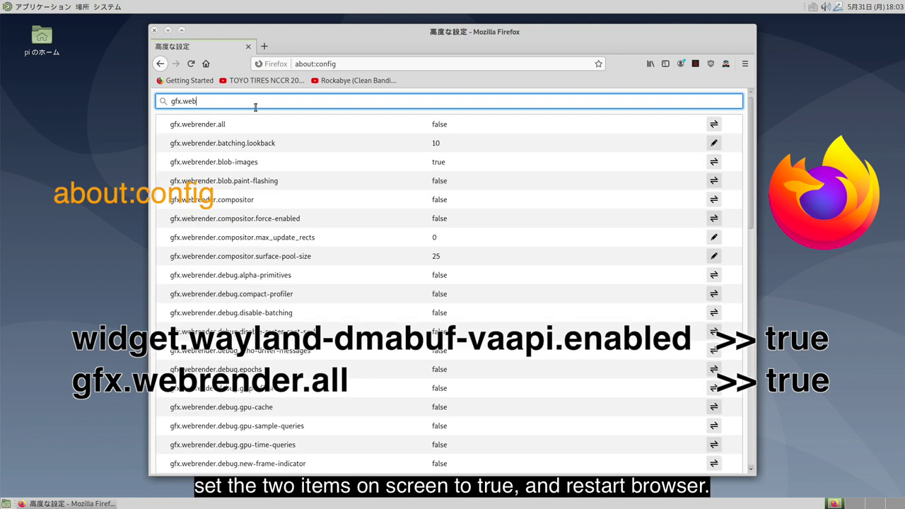
left_click(438, 127)
double_click(439, 125)
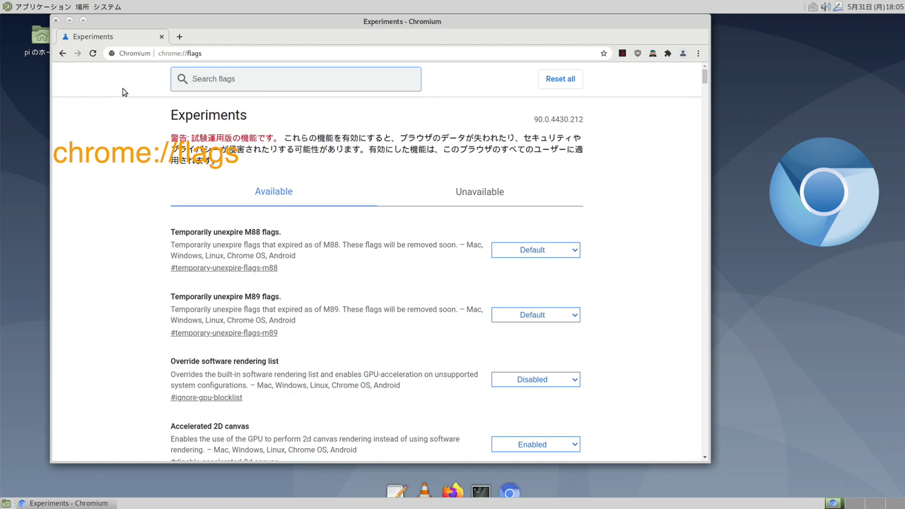
Set the Override software rendering list flag (ignore-gpu) to Enabled.
type("ign")
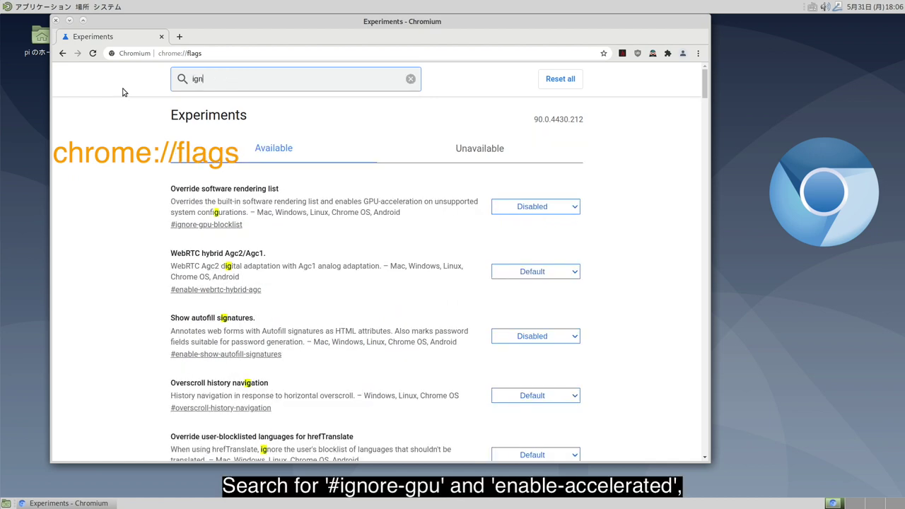
type("ore-")
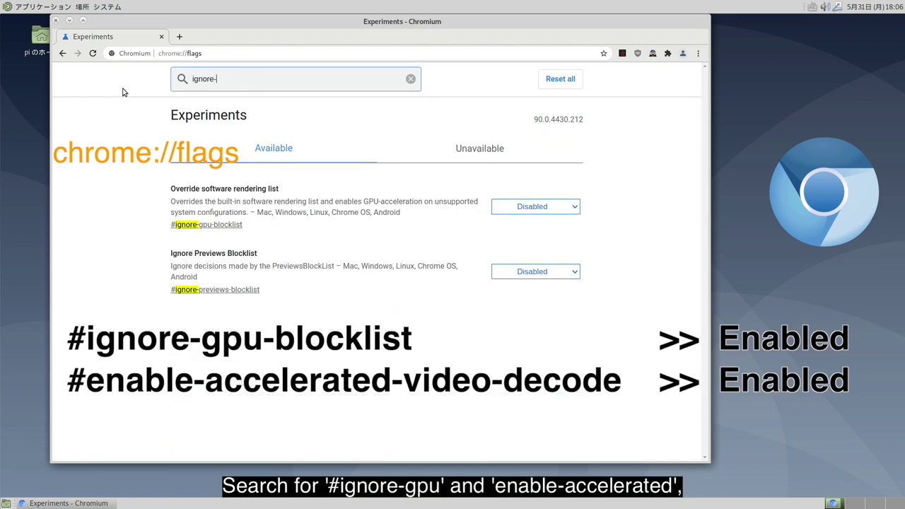
type("gpu")
left_click(541, 208)
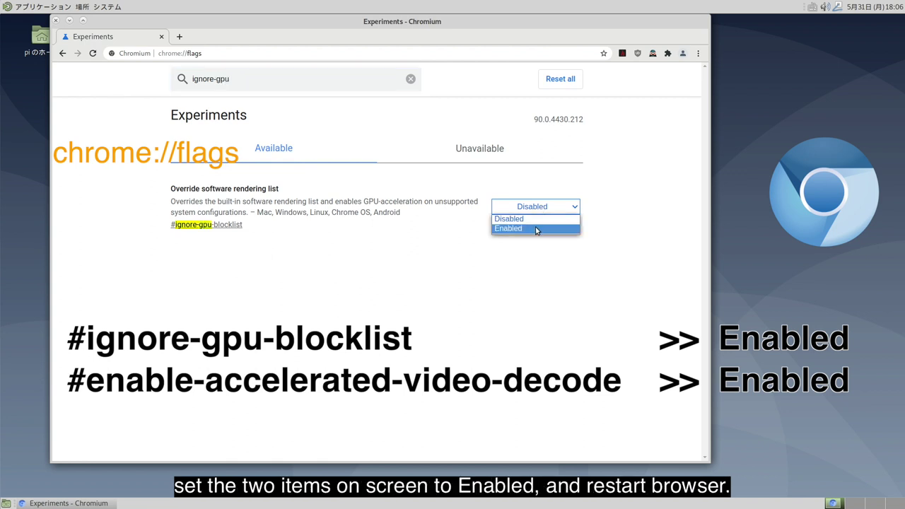
left_click(537, 229)
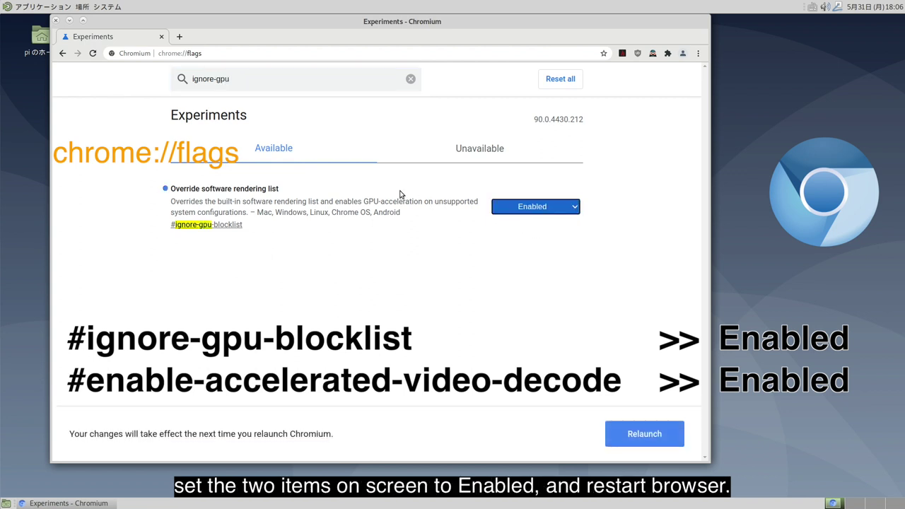
Enable Hardware-accelerated video decode and relaunch Chromium to apply the flags.
triple_click(245, 79)
type("enable-acc")
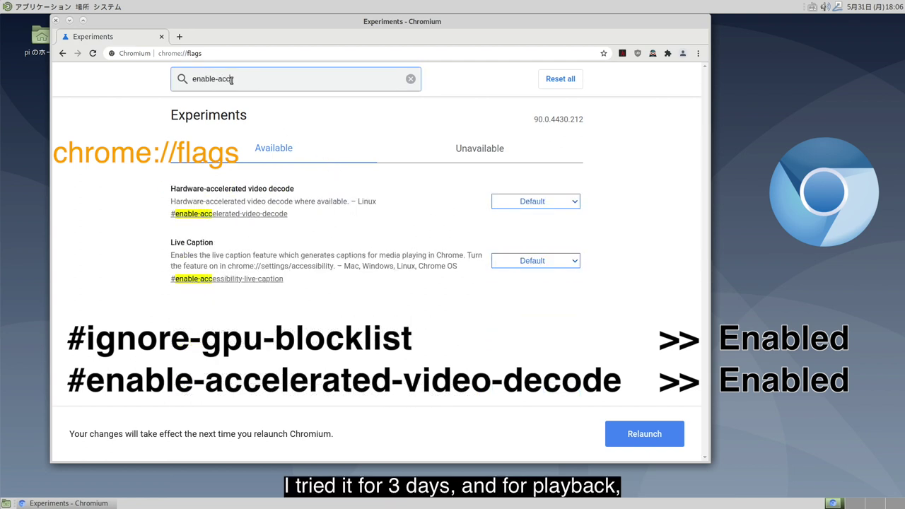
left_click(533, 203)
left_click(534, 223)
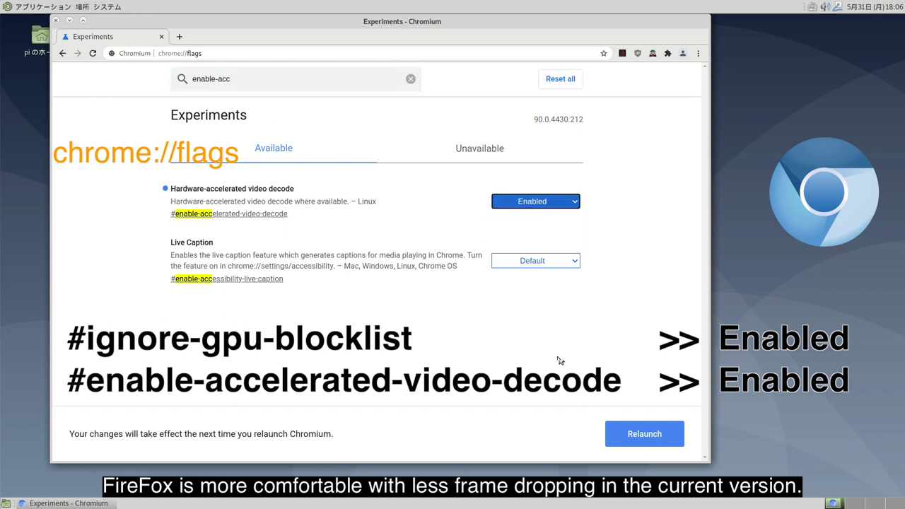
left_click(625, 432)
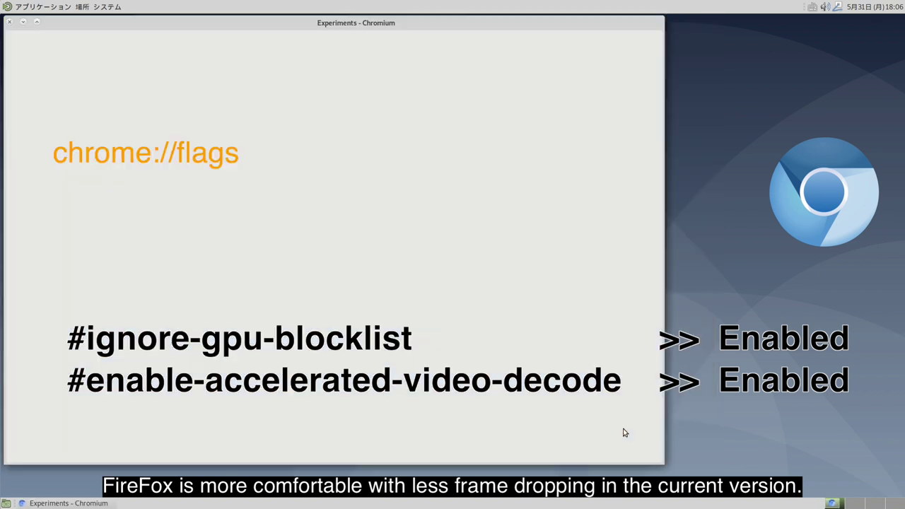